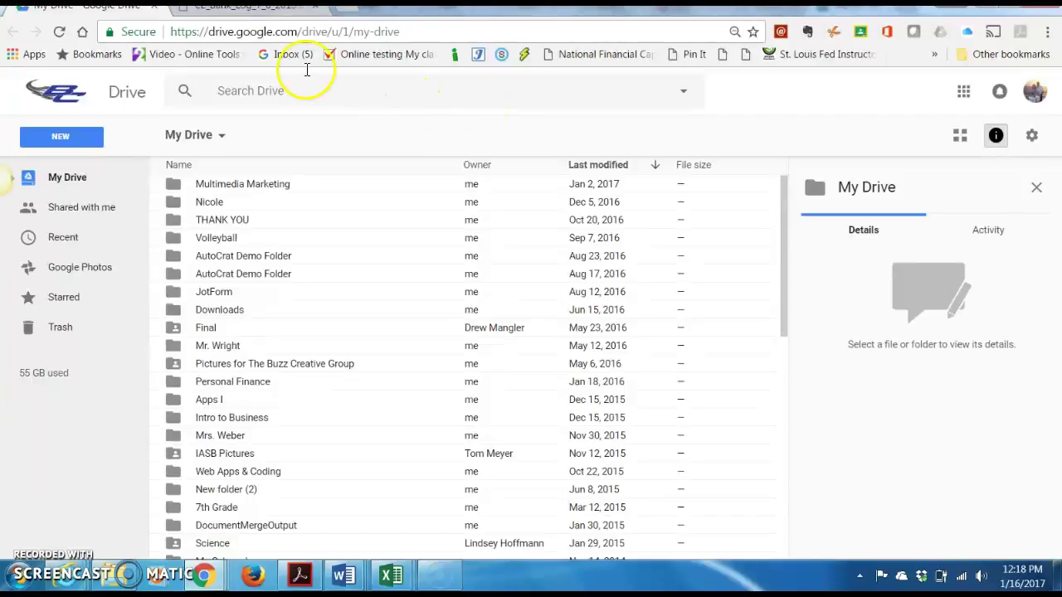
Check the Bank Log PDF for reference, then create a new blank Google Sheets file from My Drive
left_click(252, 8)
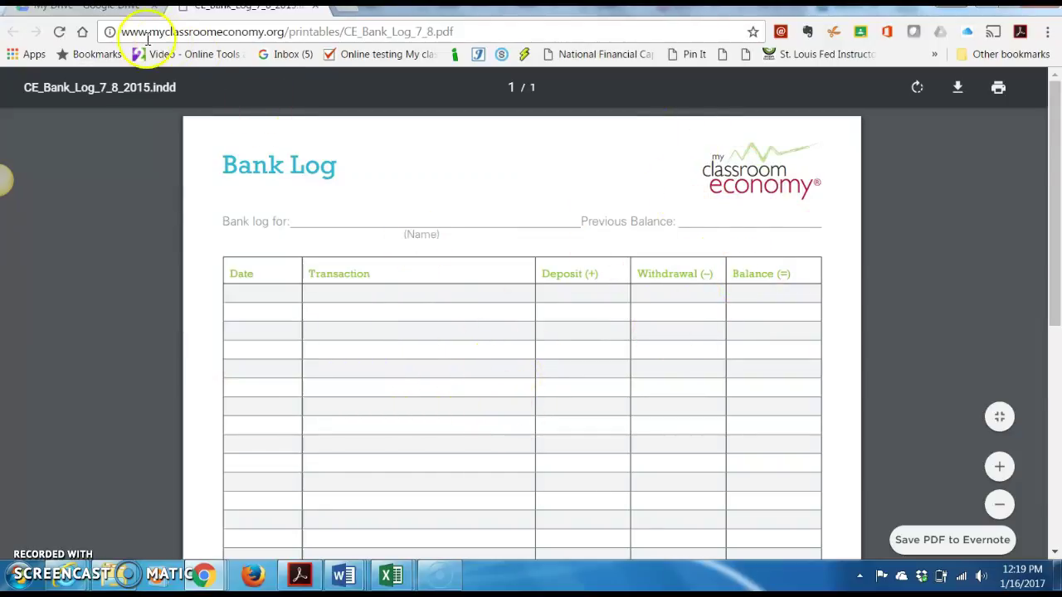
left_click(83, 6)
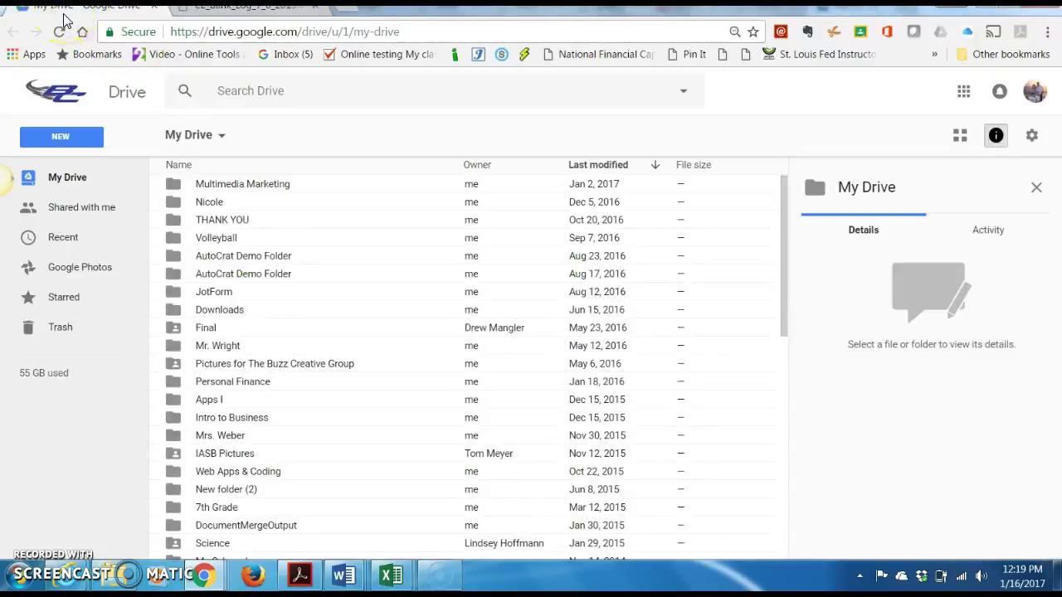
left_click(62, 138)
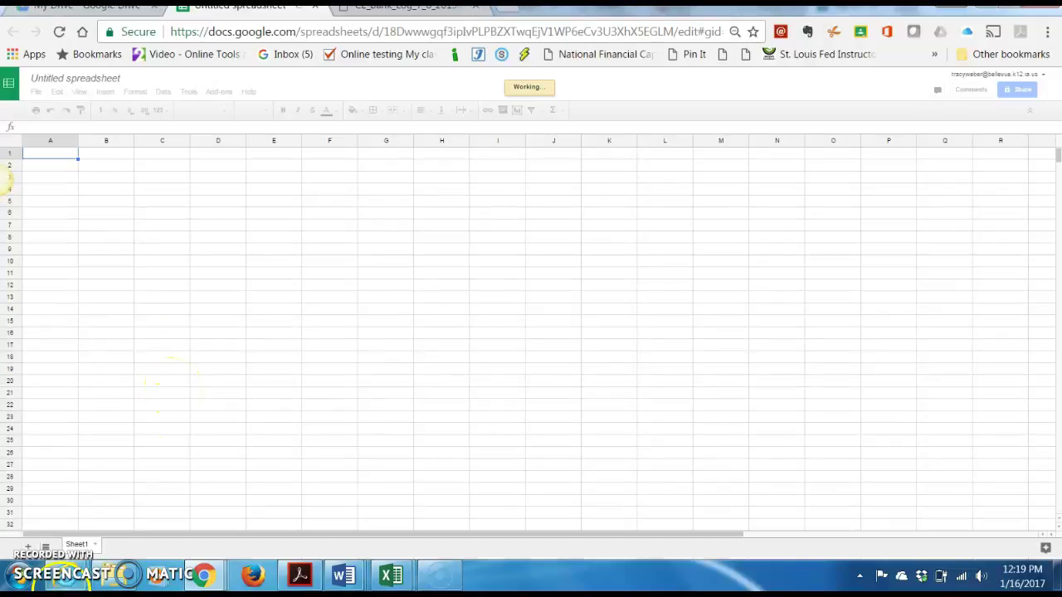
Rename the untitled spreadsheet to the owner's Bank Log
left_click(70, 78)
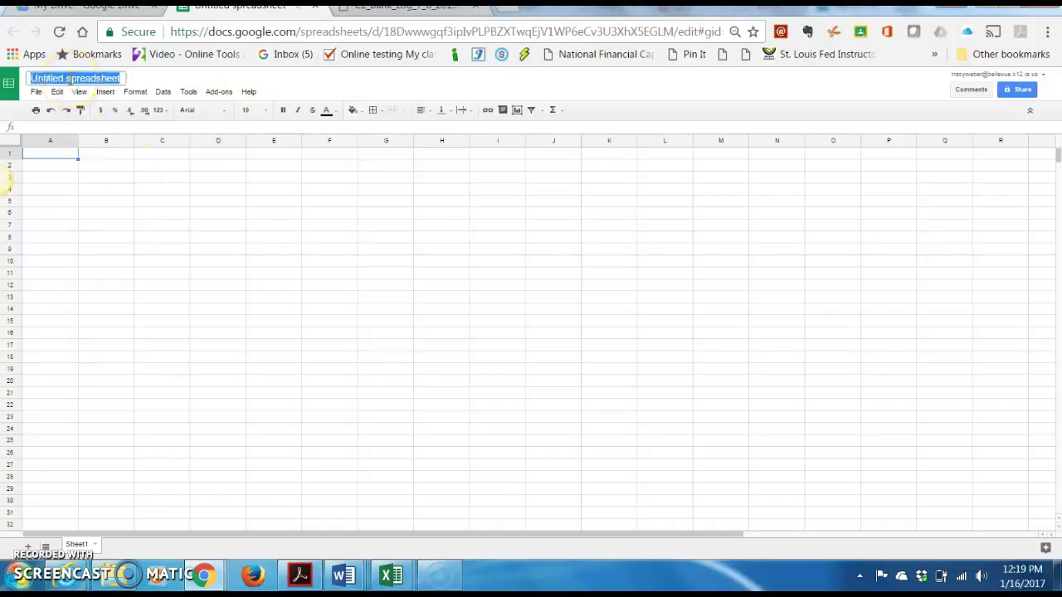
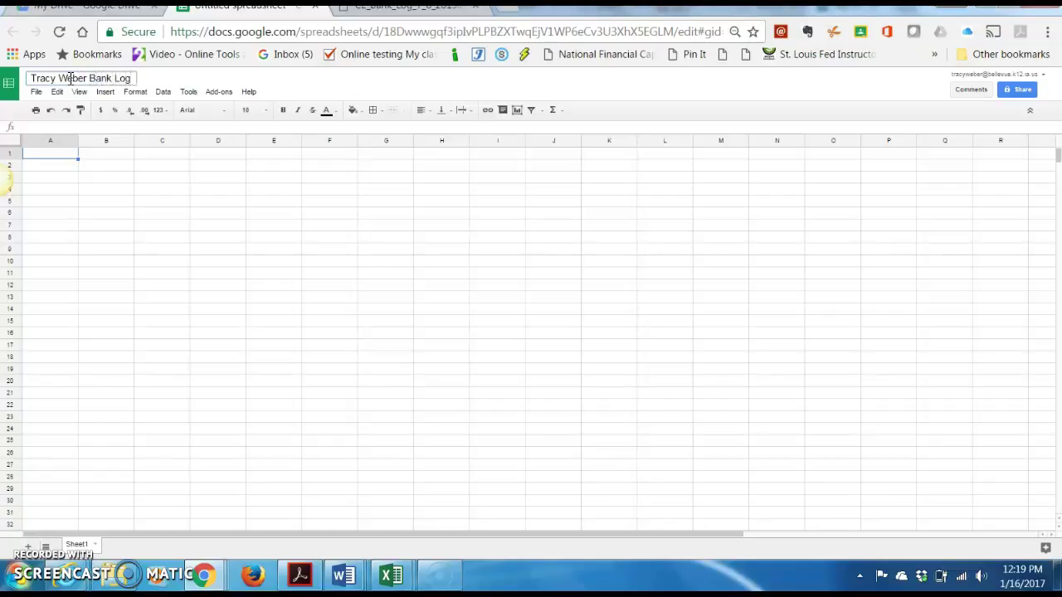
left_click(55, 161)
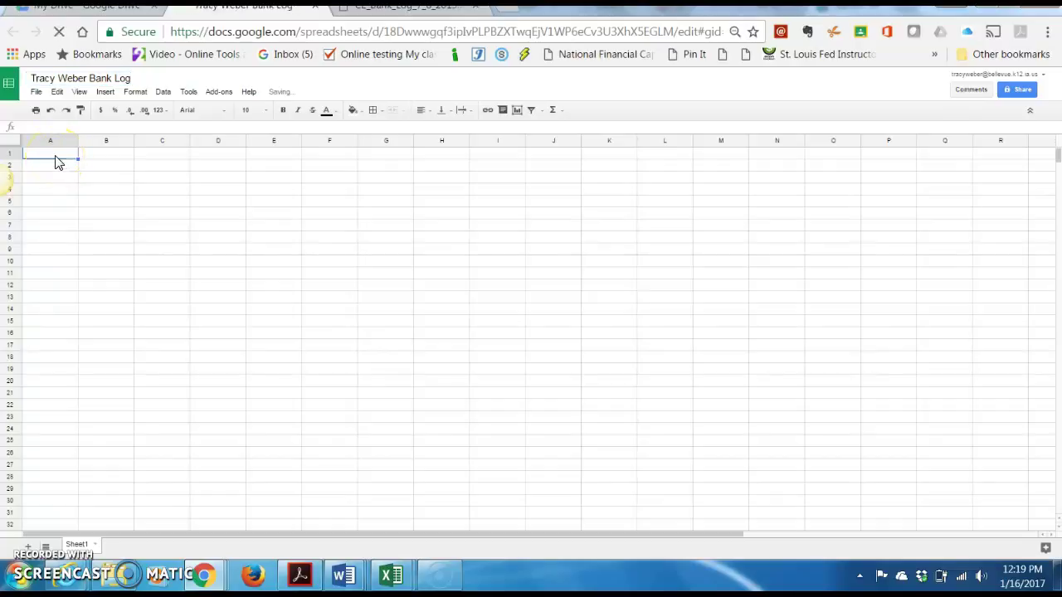
Enter the headers Date, Transaction and Deposit (+) in A1:C1
type("Date")
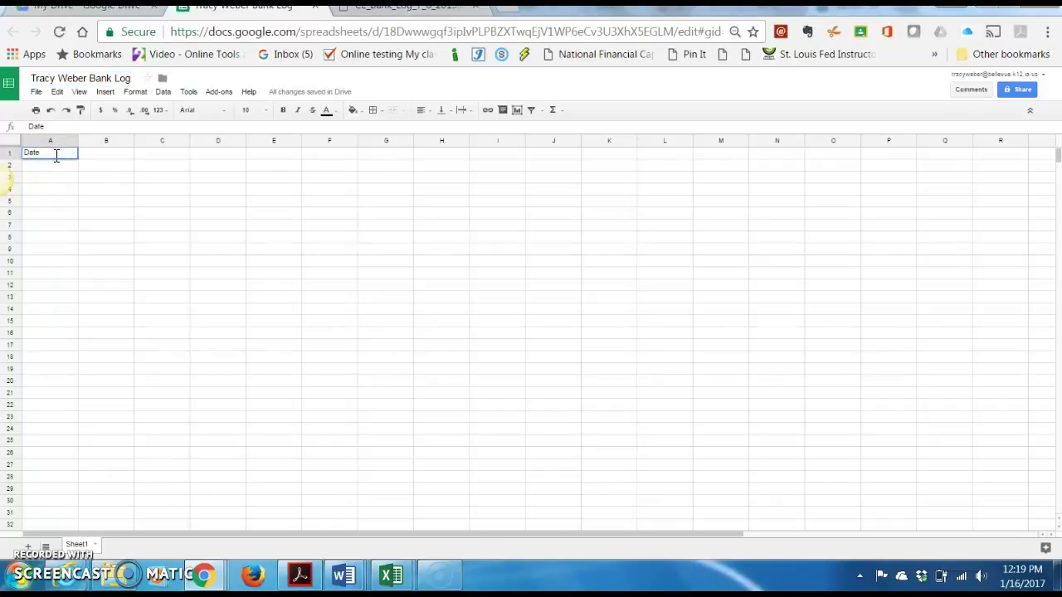
key("Tab")
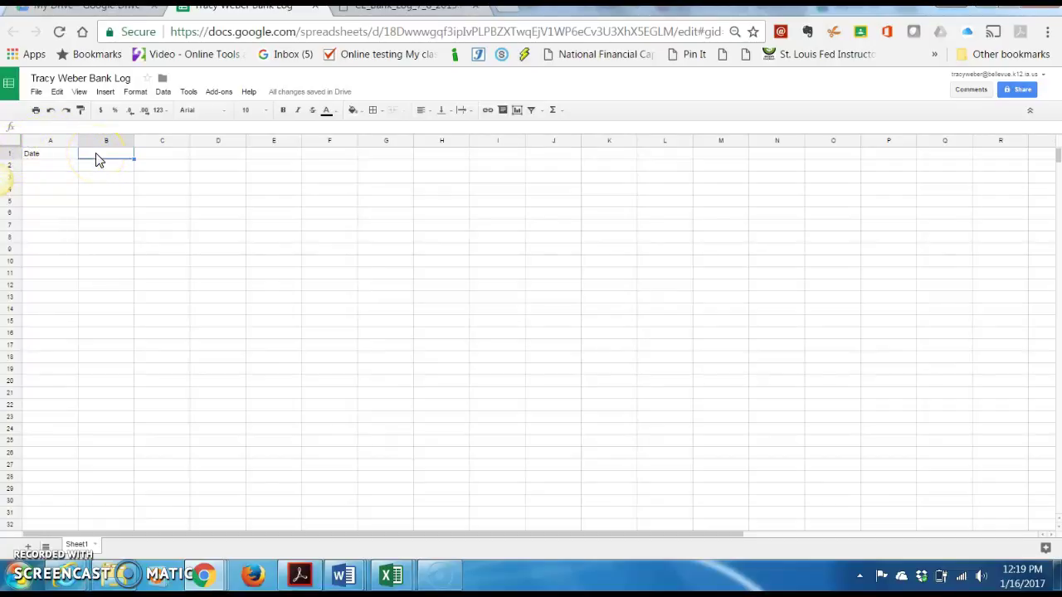
type("Transaction")
key("Tab")
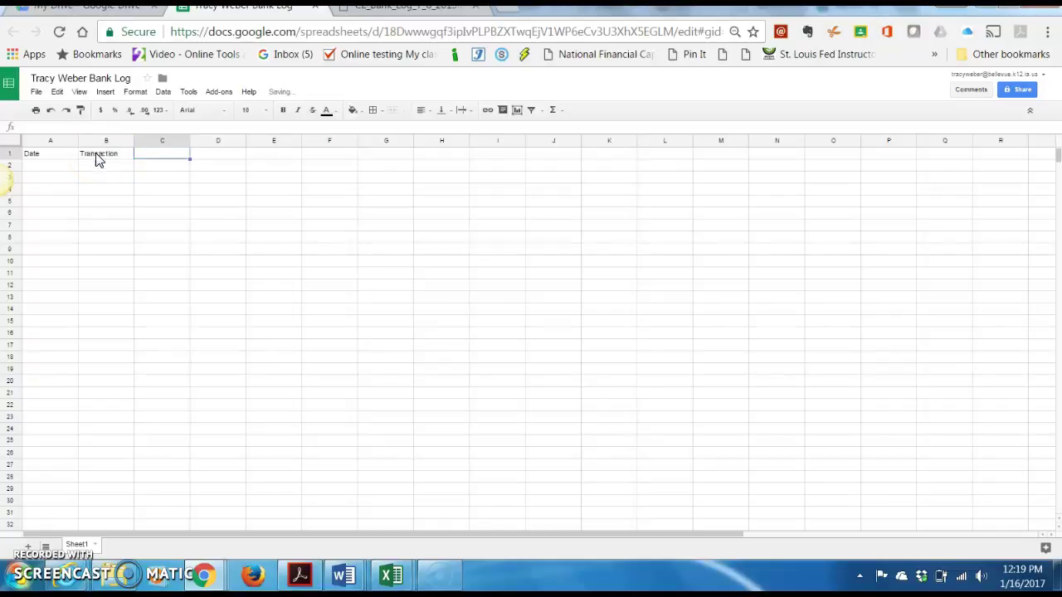
type("D")
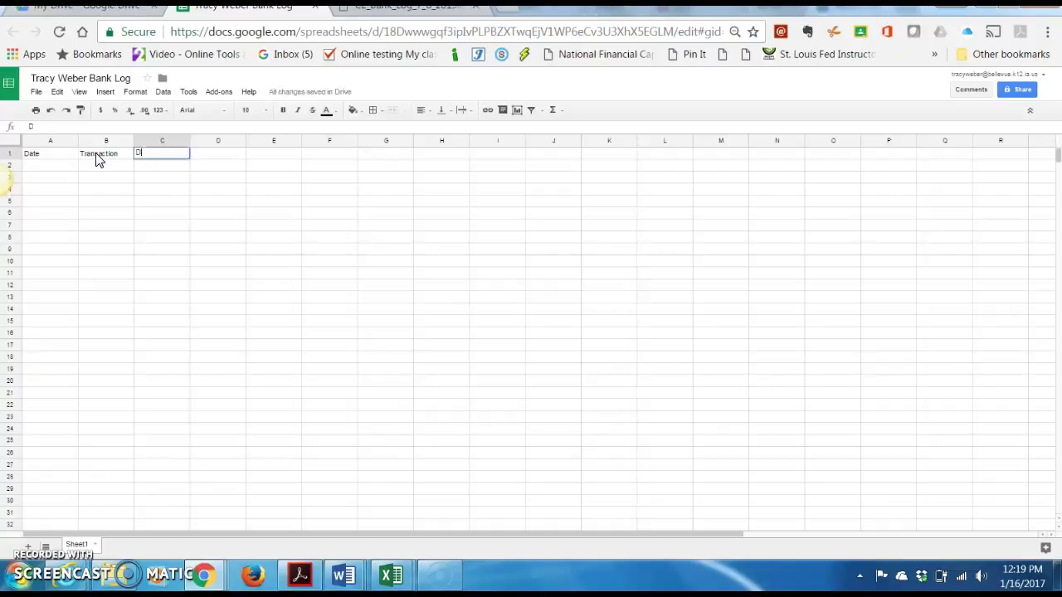
type("eposit (+)")
key("Tab")
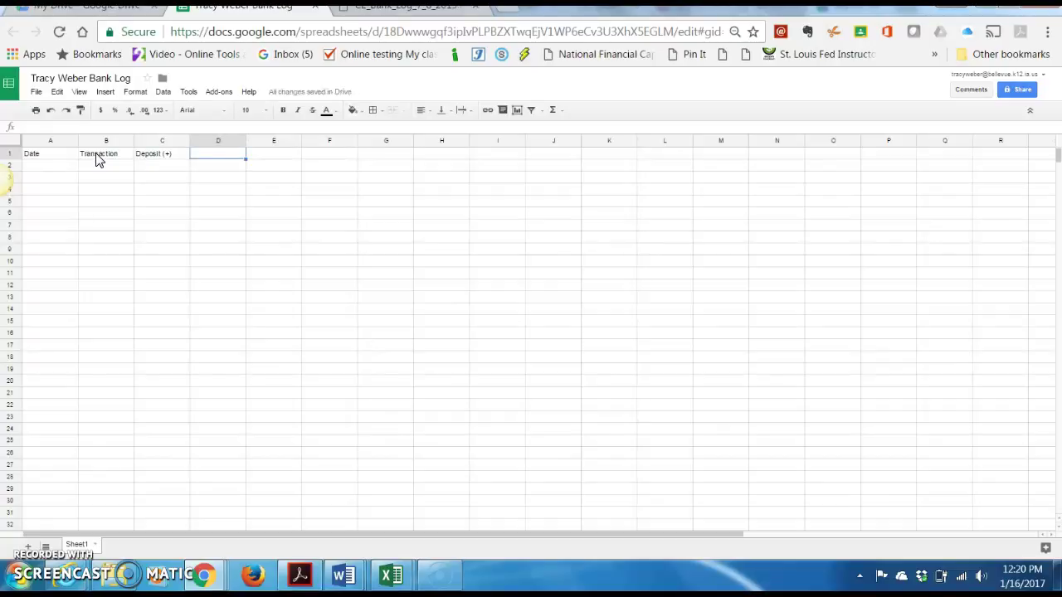
Enter Withdrawal (-) in D1 and Balance in E1, clearing a stray entry in D5
type("With")
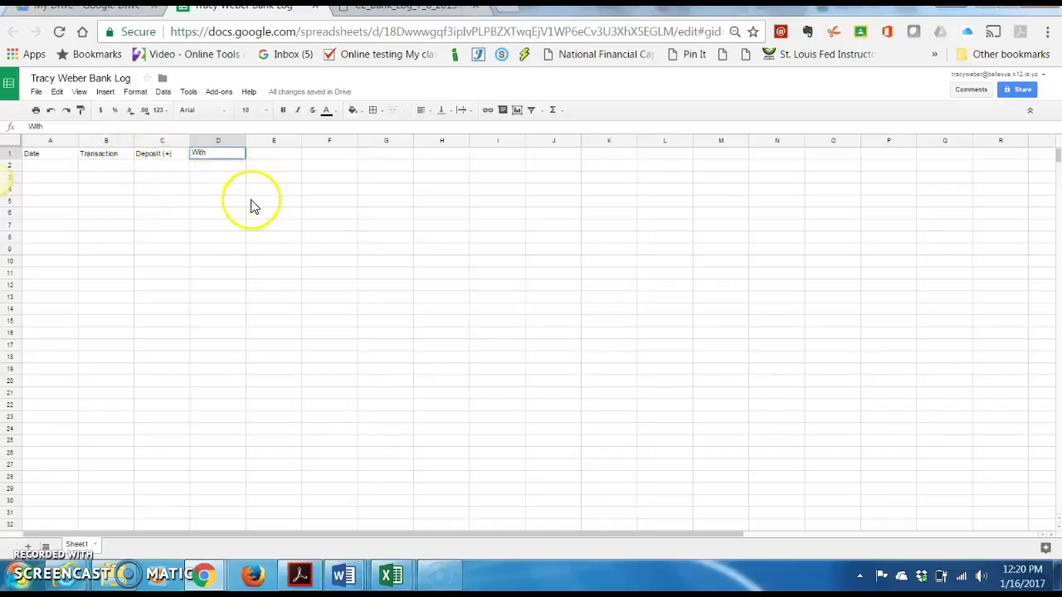
type("drawa")
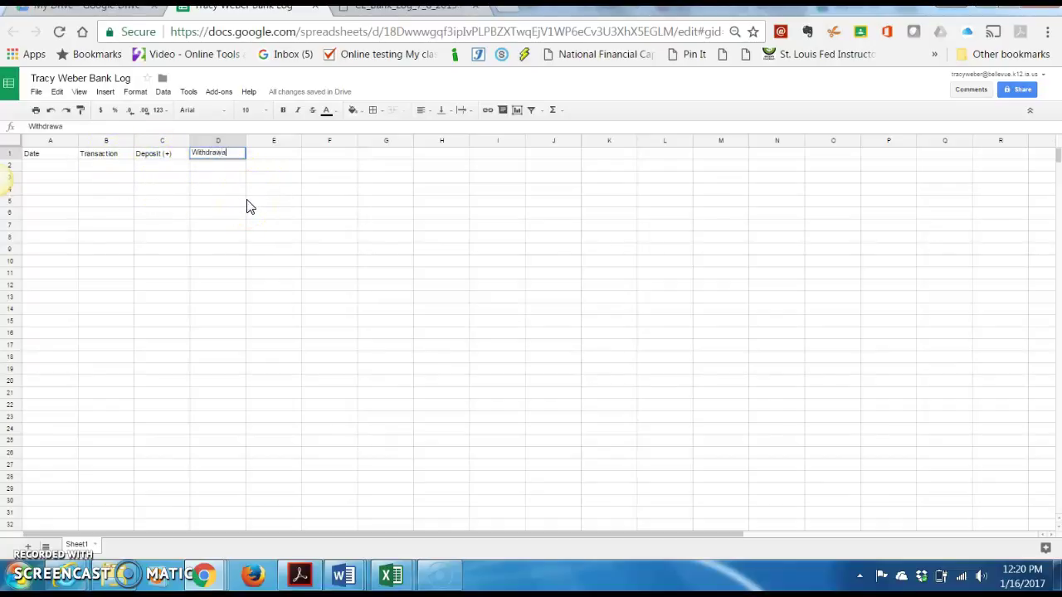
type("l (")
left_click(245, 202)
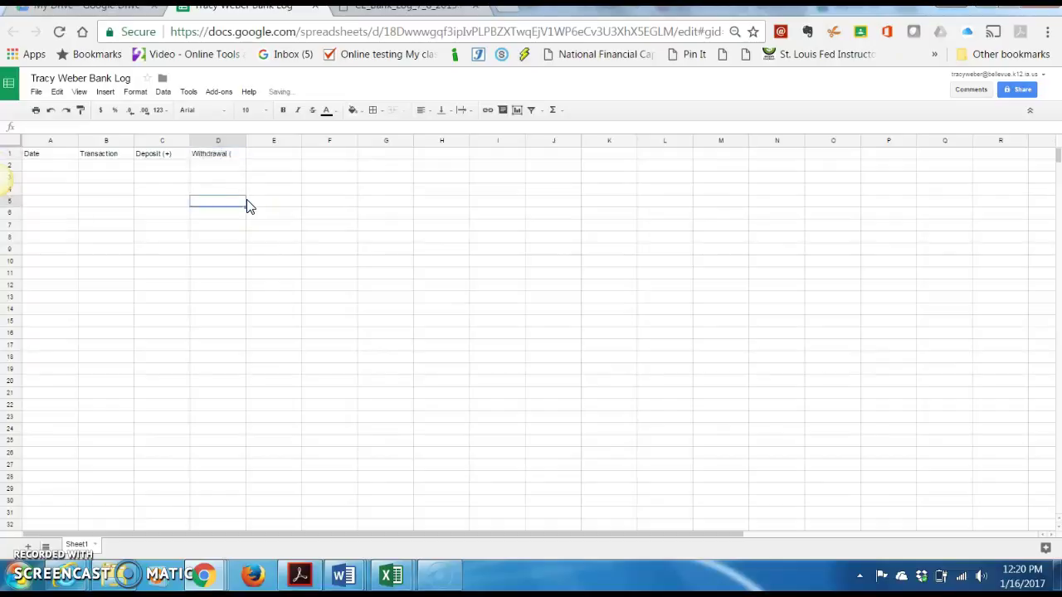
type("-)")
key("BackSpace")
key("BackSpace")
double_click(238, 155)
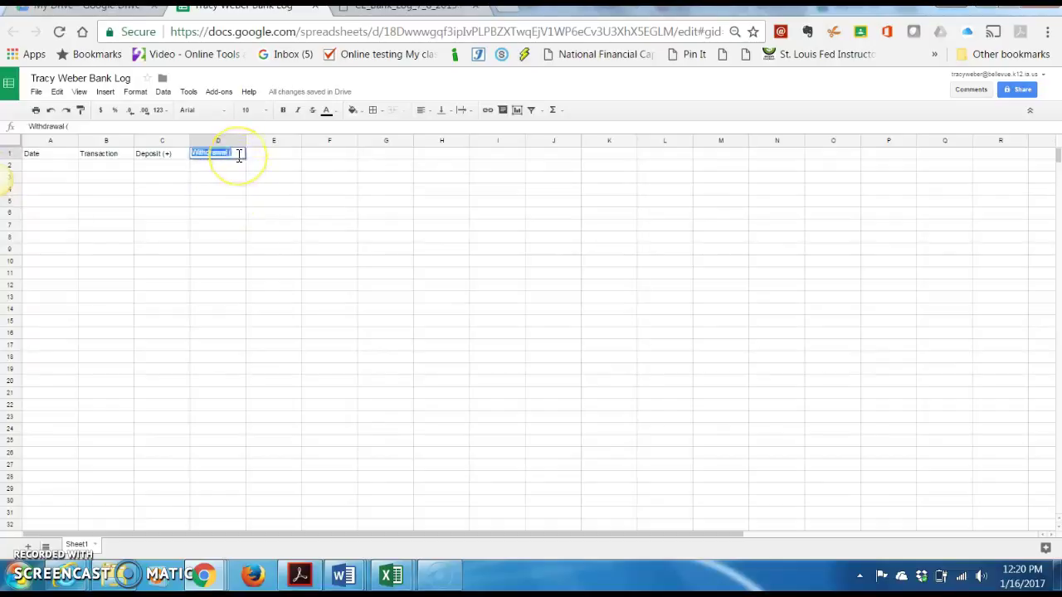
left_click(239, 156)
type("-)")
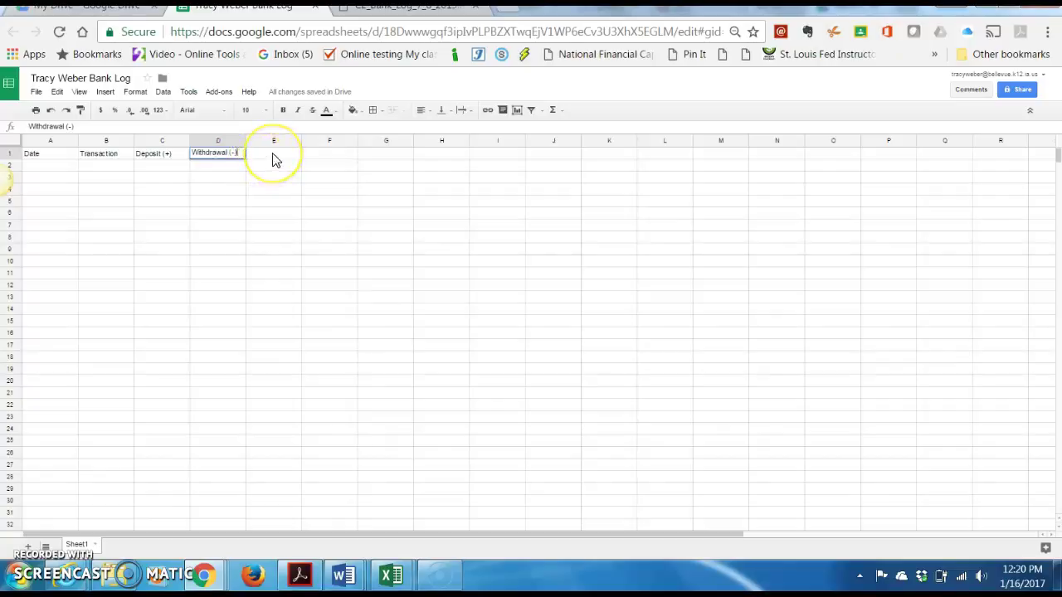
left_click(275, 159)
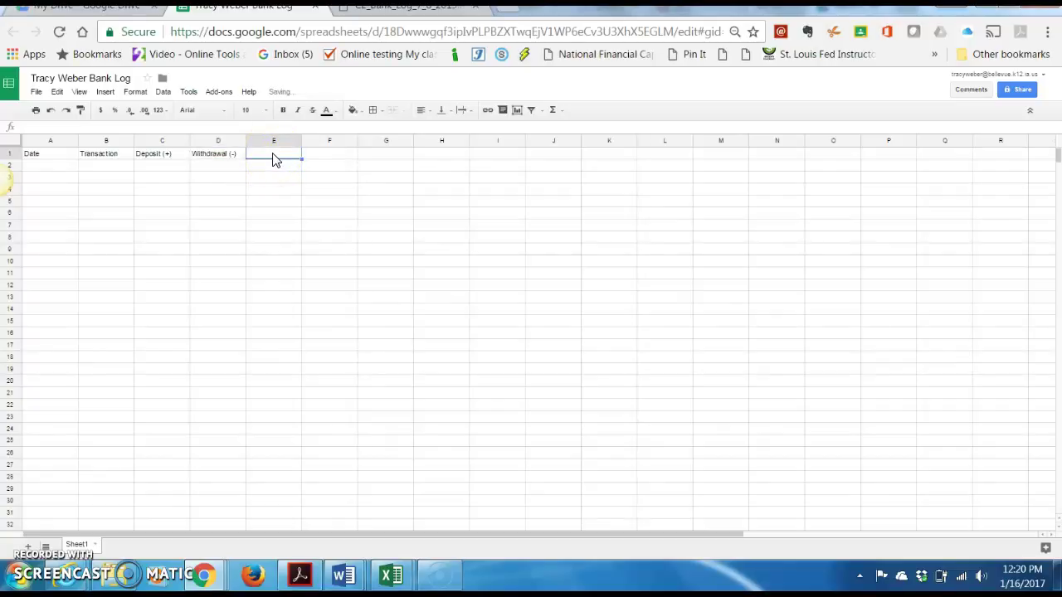
type("Balance")
key("Return")
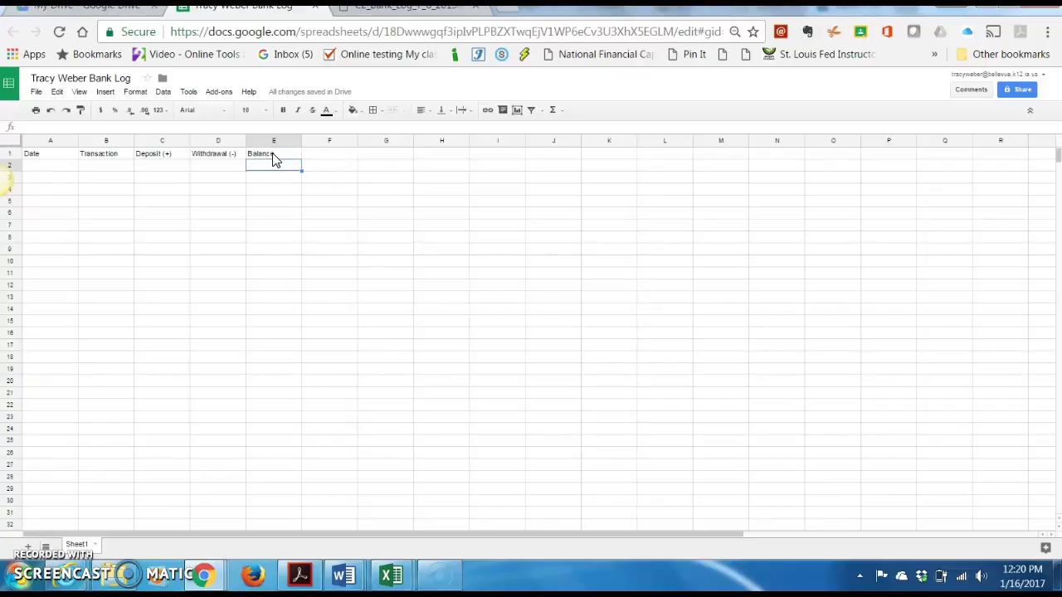
Enter the running-balance formula =E2+C3-D3 in cell E3
left_click(30, 167)
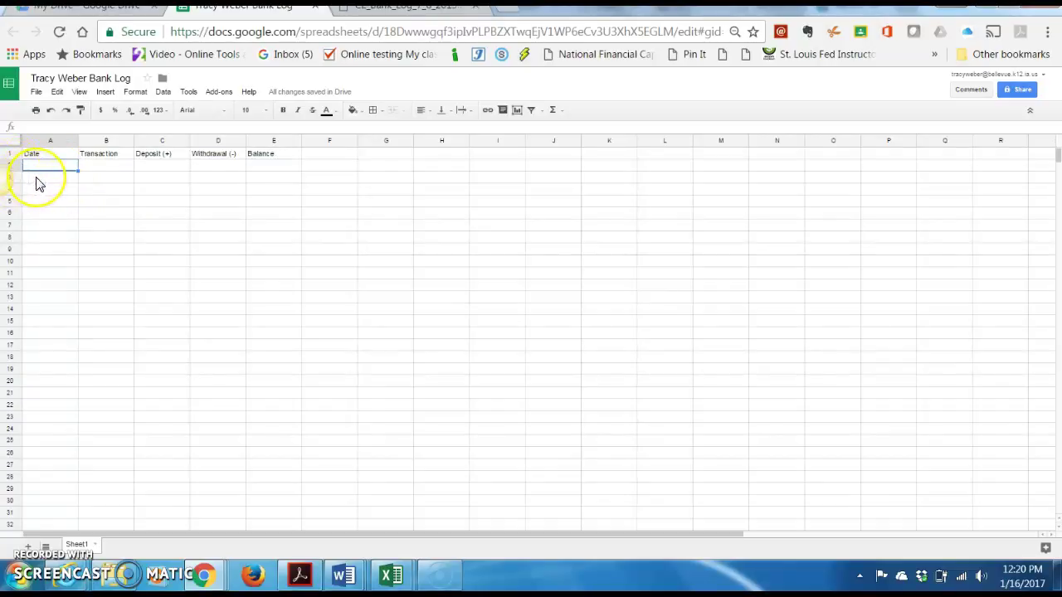
left_click(38, 182)
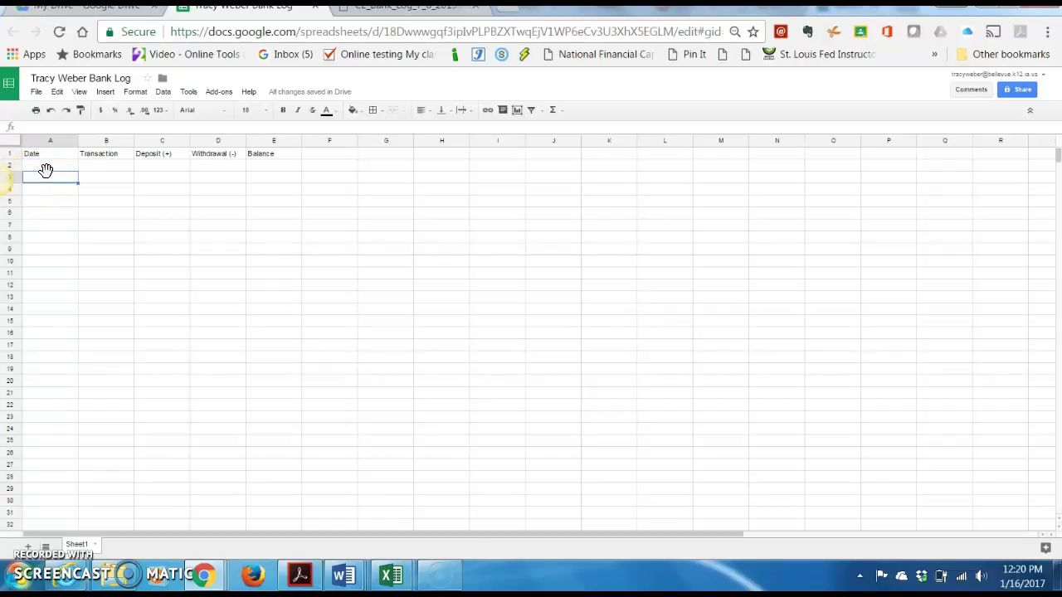
left_click(262, 185)
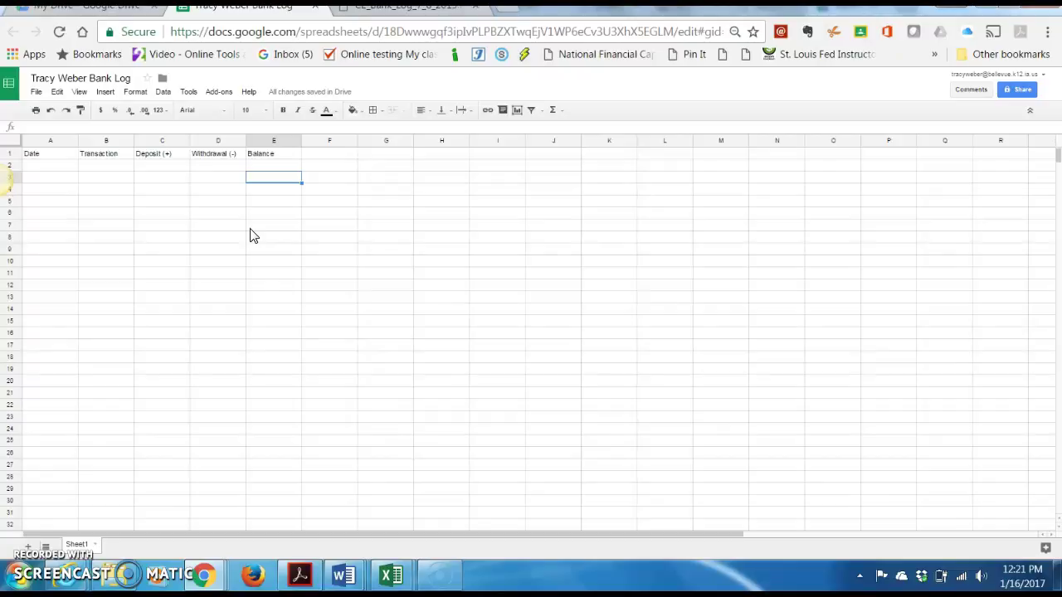
type("=")
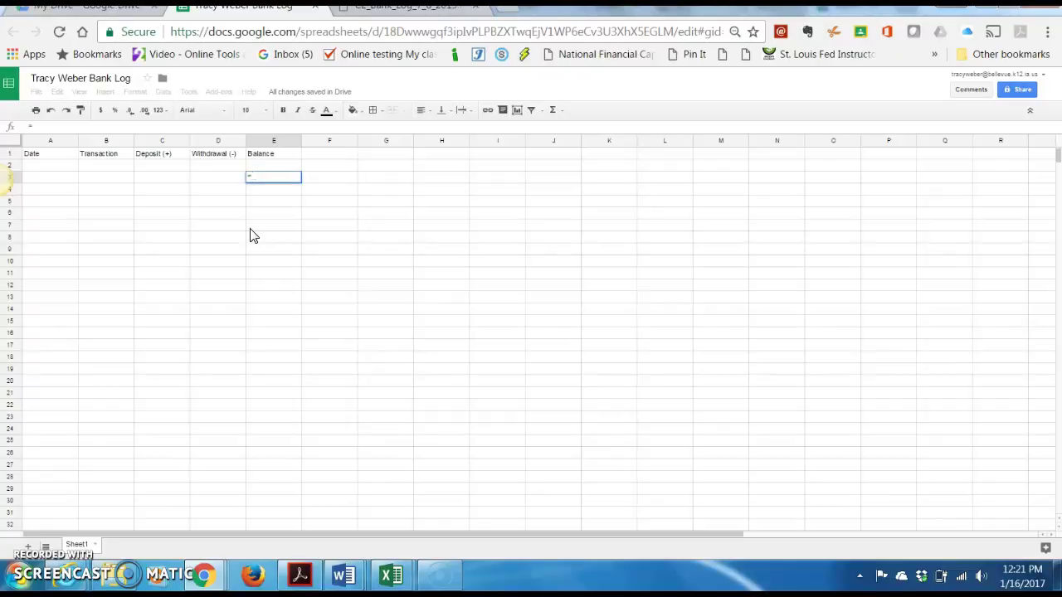
left_click(264, 166)
left_click(361, 235)
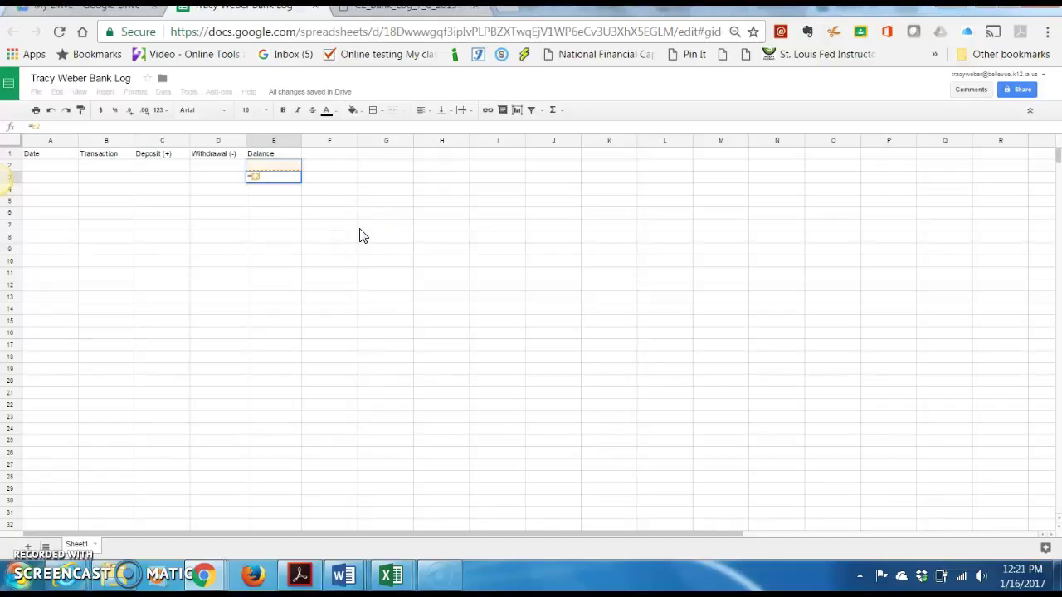
type("+")
left_click(163, 186)
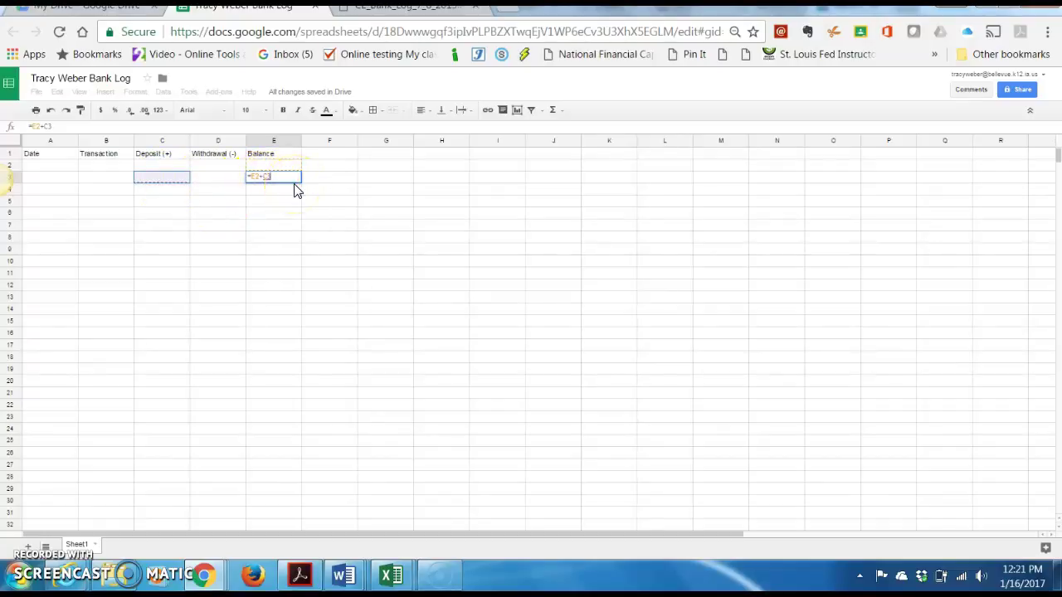
type("-")
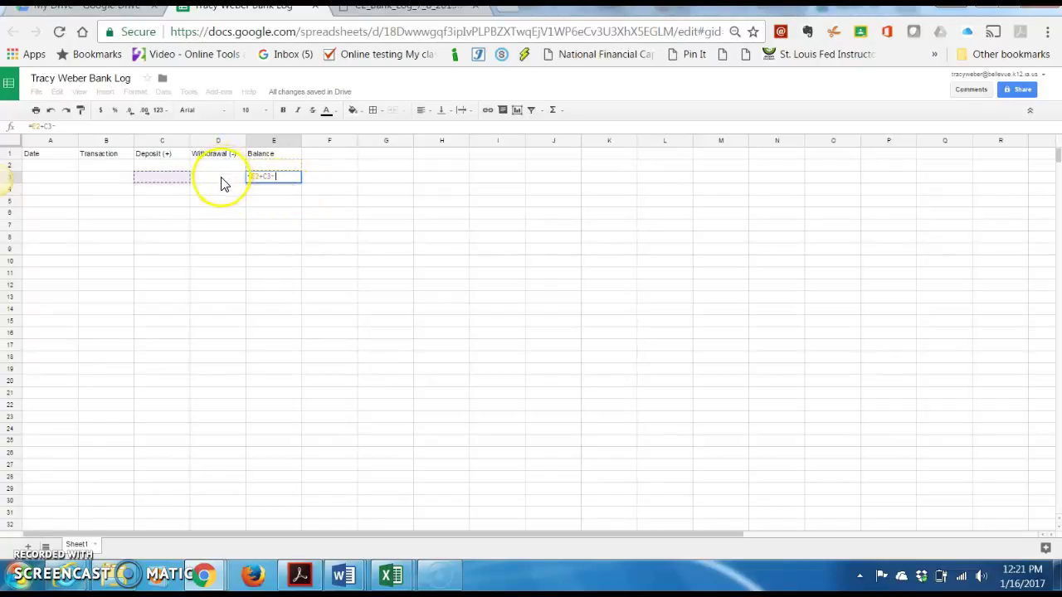
left_click(221, 184)
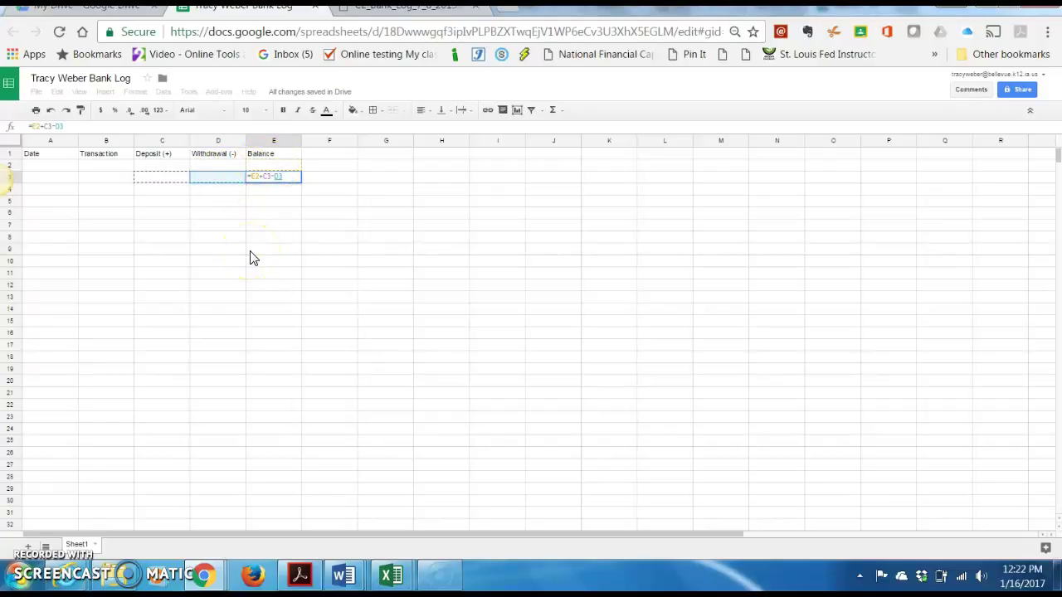
key("Return")
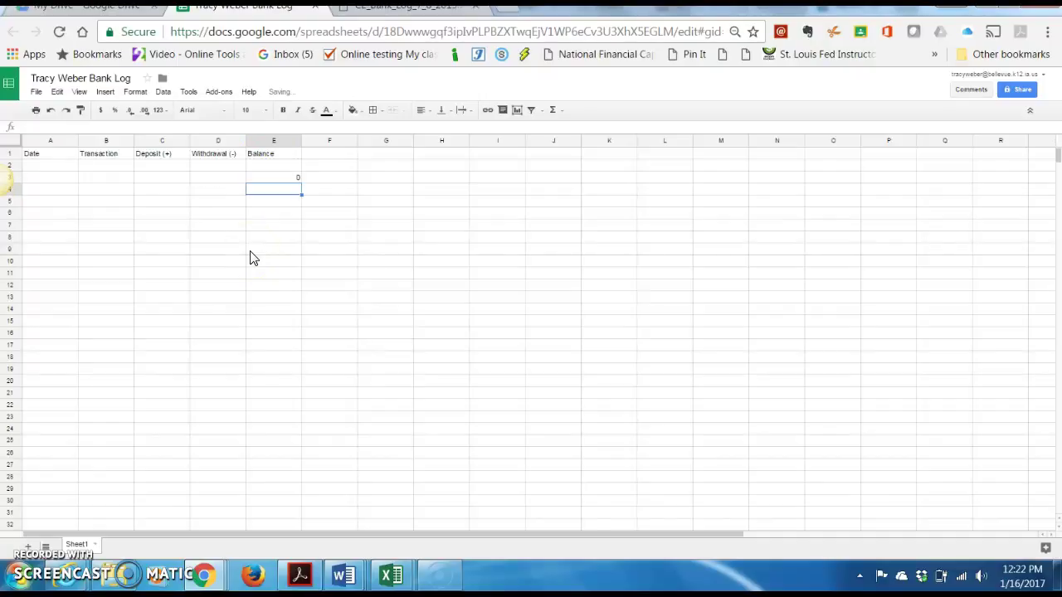
key("Up")
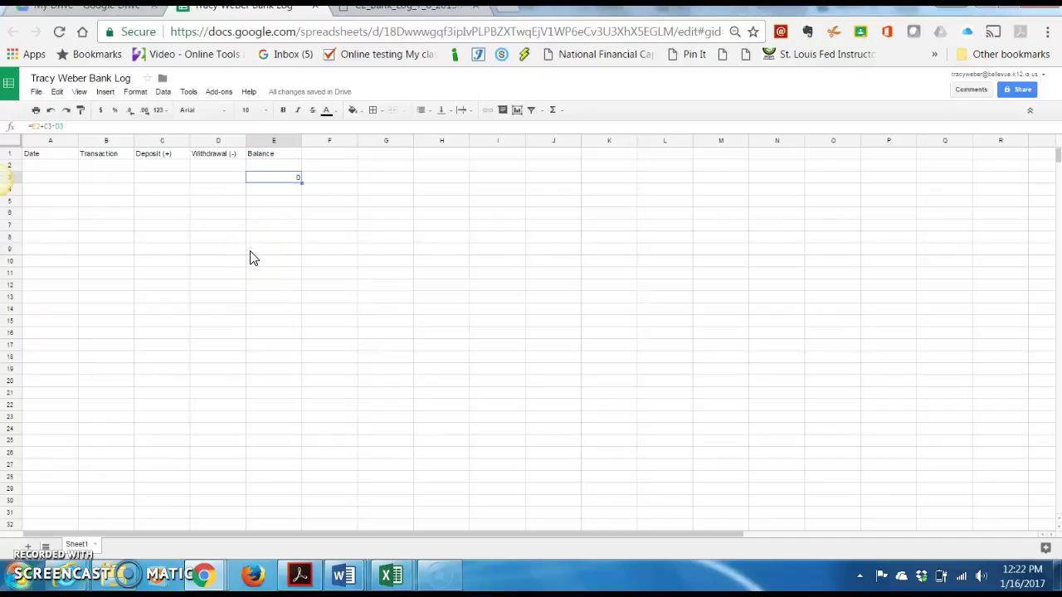
Fill the E3 balance formula down column E, then return to the top
left_click(280, 175)
left_click_drag(302, 182, 303, 571)
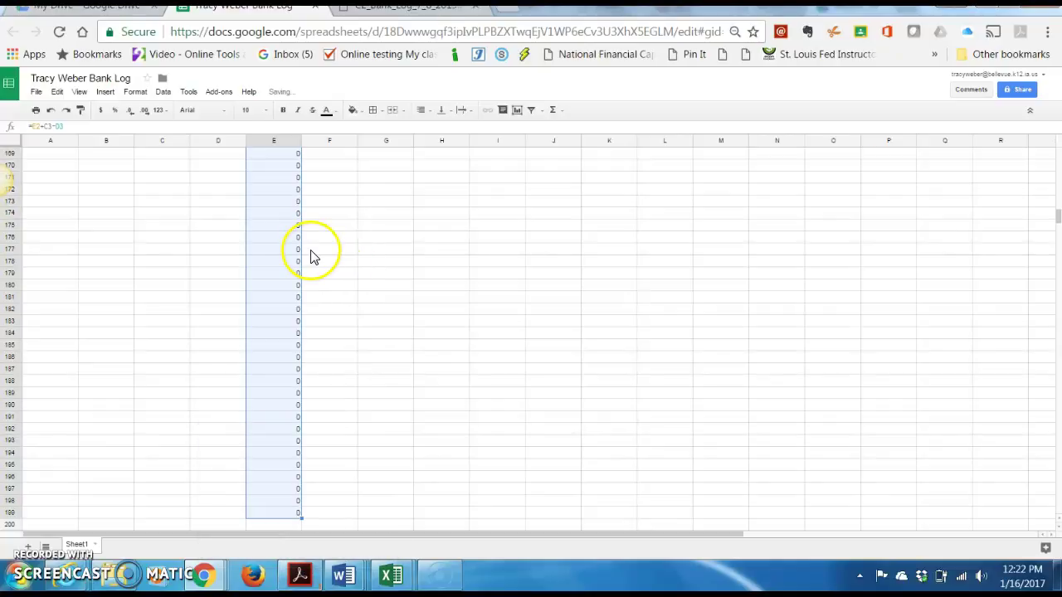
left_click(277, 218)
key("Up")
key("Up")
key("Up")
key("Up")
key("Up")
key("Up")
key("Up")
key("Up")
key("Up")
key("Up")
key("Up")
key("Up")
key("Up")
key("Up")
key("Up")
key("Up")
key("Up")
key("Up")
key("Up")
key("Up")
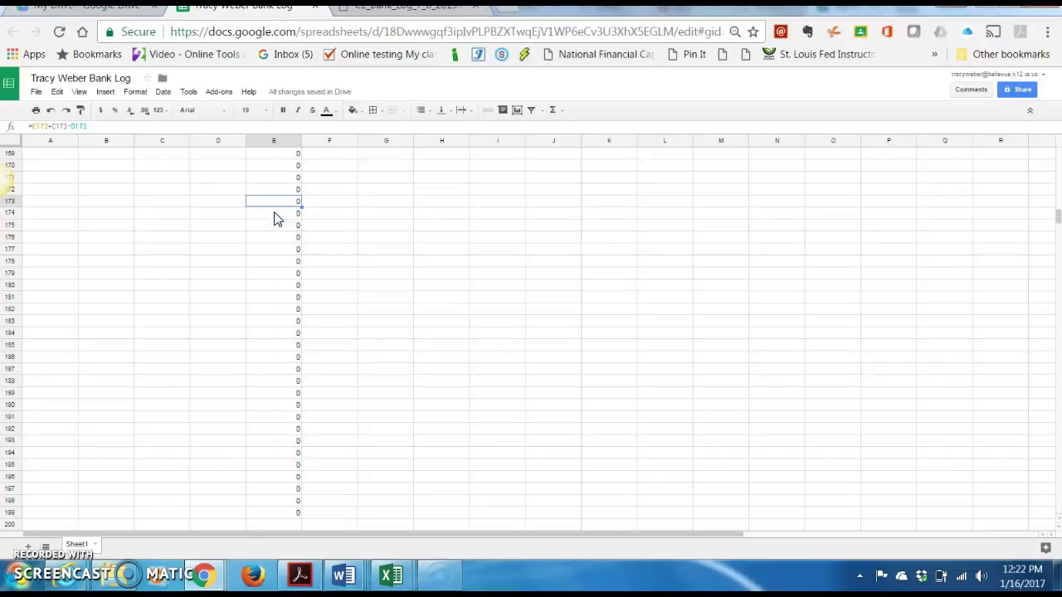
key("ctrl+Up")
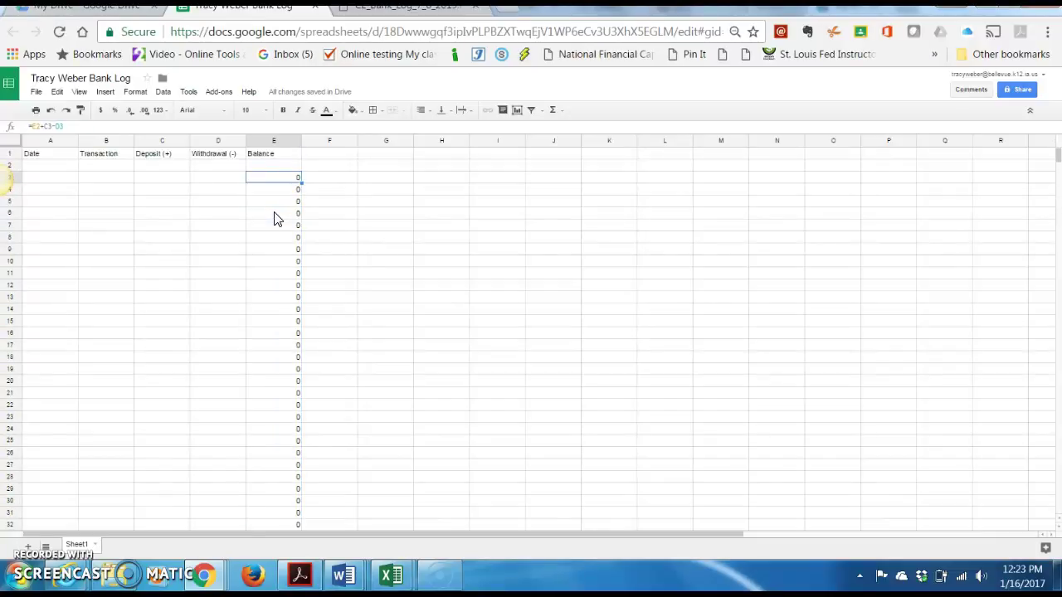
Apply currency format to C3:E down the sheet so balances show $0.00
left_click(161, 184)
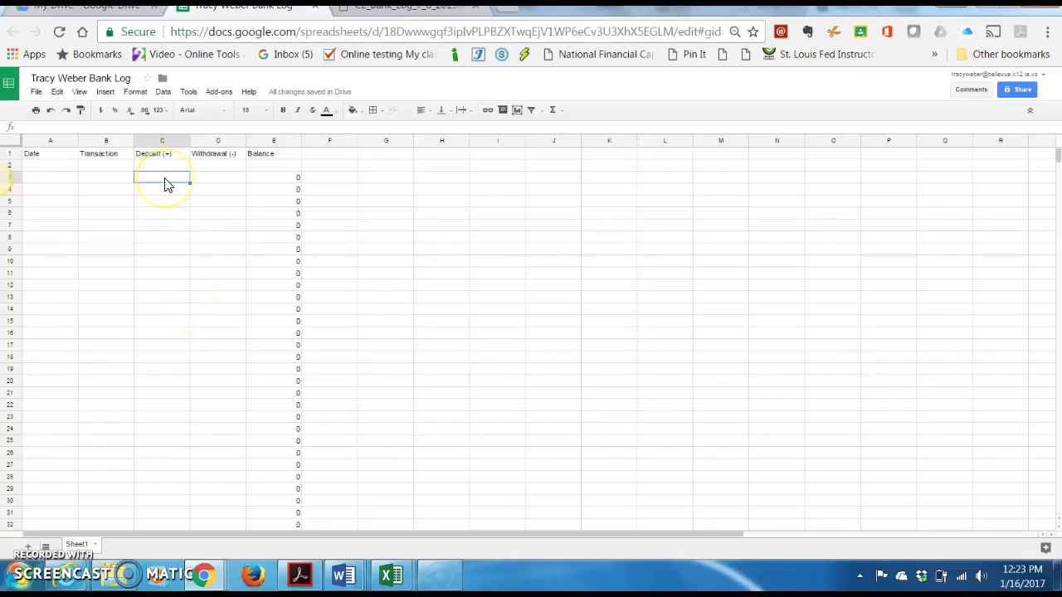
mouse_move(164, 184)
left_mouse_down()
mouse_move(223, 175)
mouse_move(274, 190)
mouse_move(296, 420)
mouse_move(285, 553)
left_mouse_up()
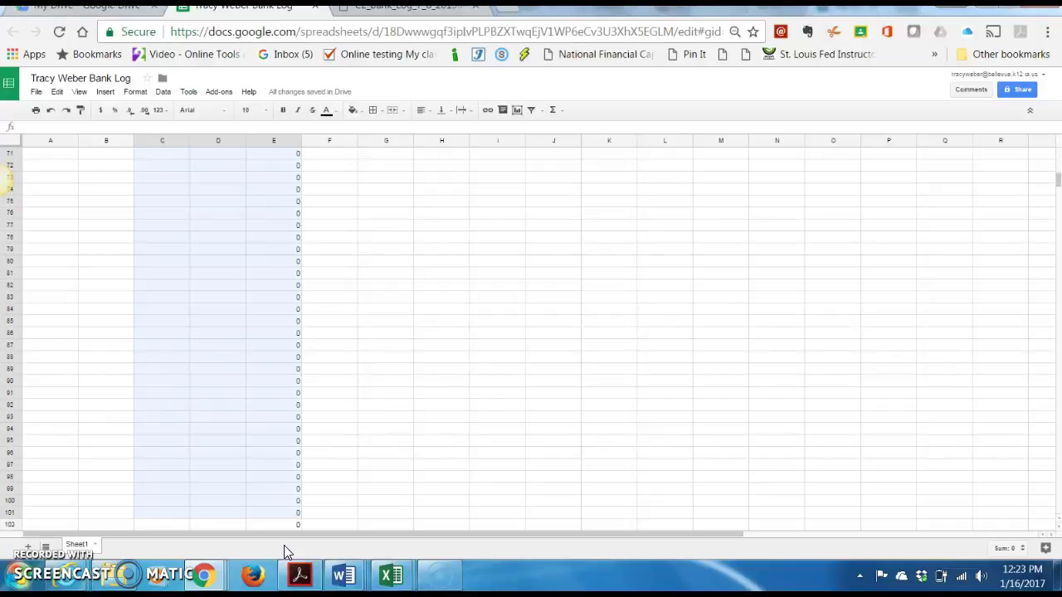
left_click_drag(285, 552, 285, 552)
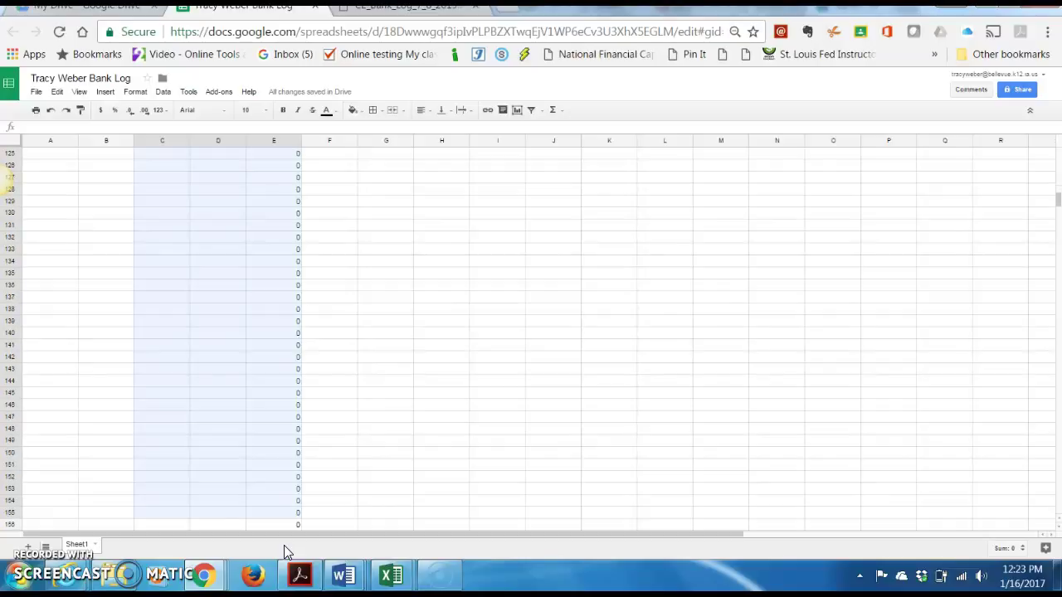
left_click_drag(286, 553, 285, 552)
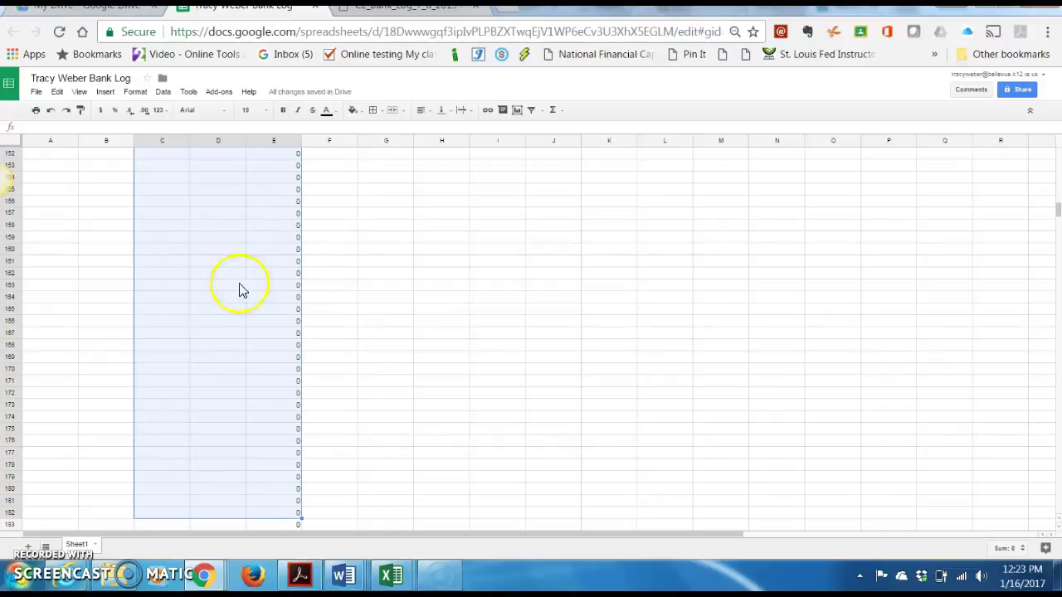
left_click(101, 111)
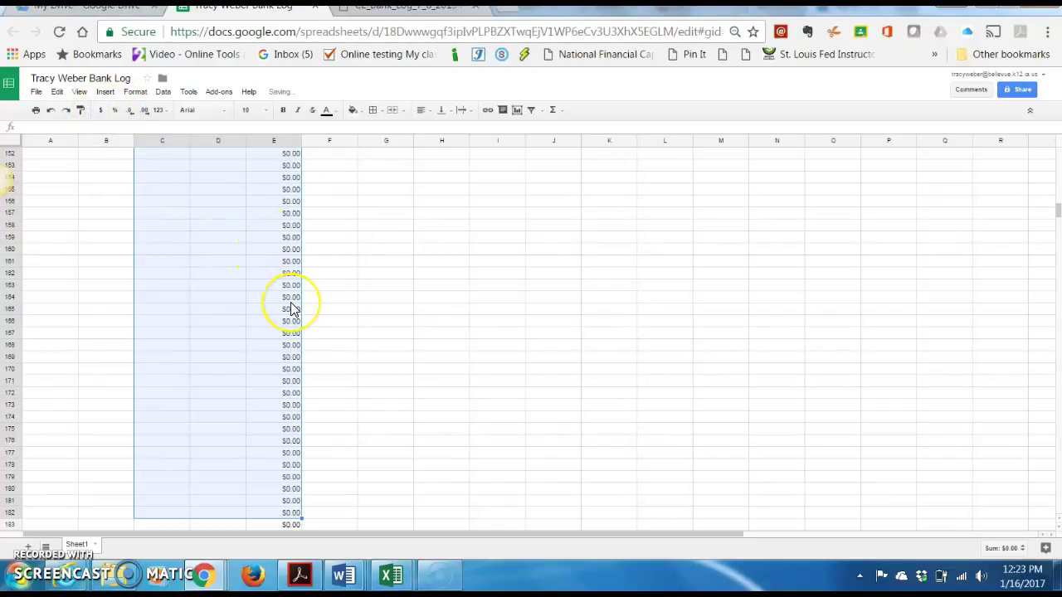
key("ctrl+Up")
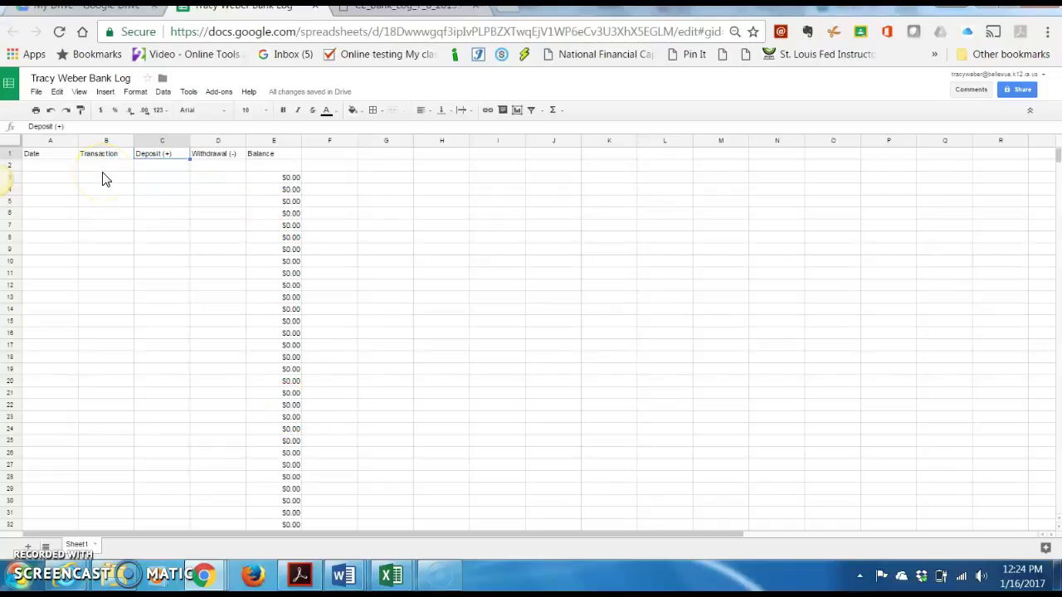
Enter 1/27/2017 and the Pay Day--Custodian description in row 3, widening column B
left_click(57, 186)
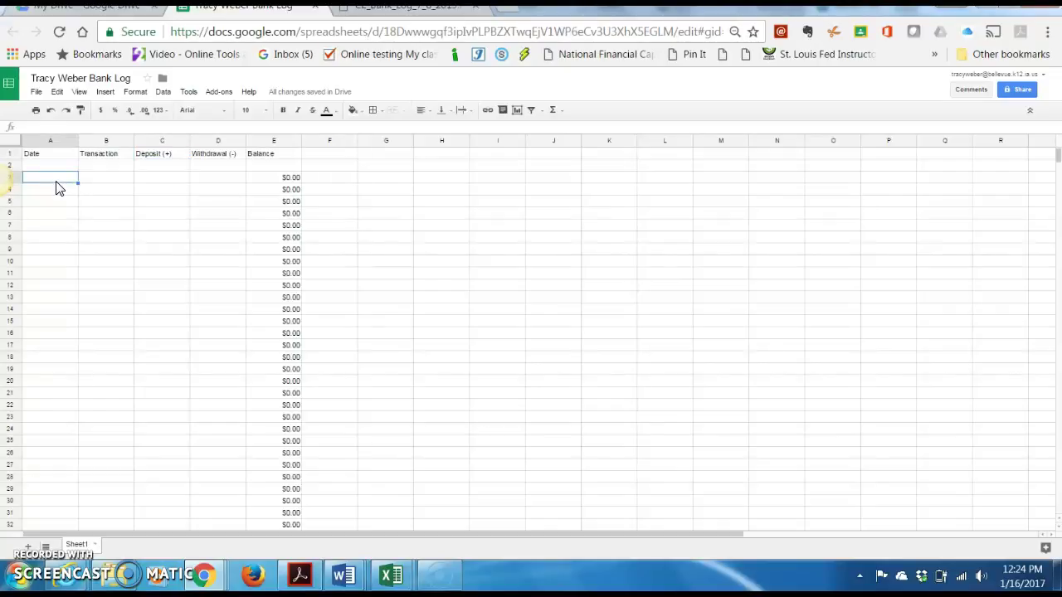
type("1/27/2017")
key("Tab")
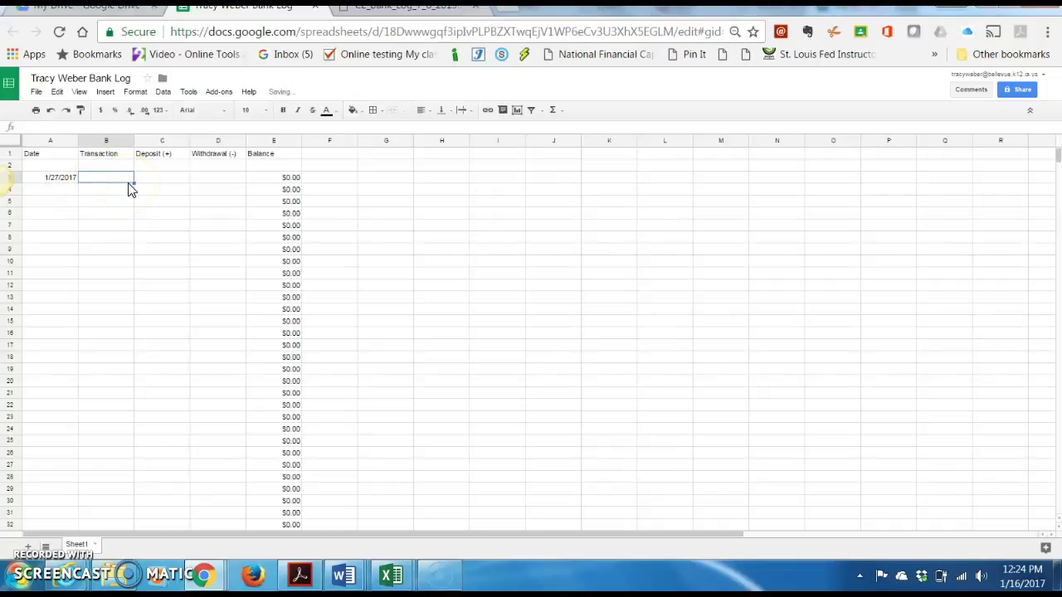
type("PayDay")
key("BackSpace")
key("BackSpace")
key("BackSpace")
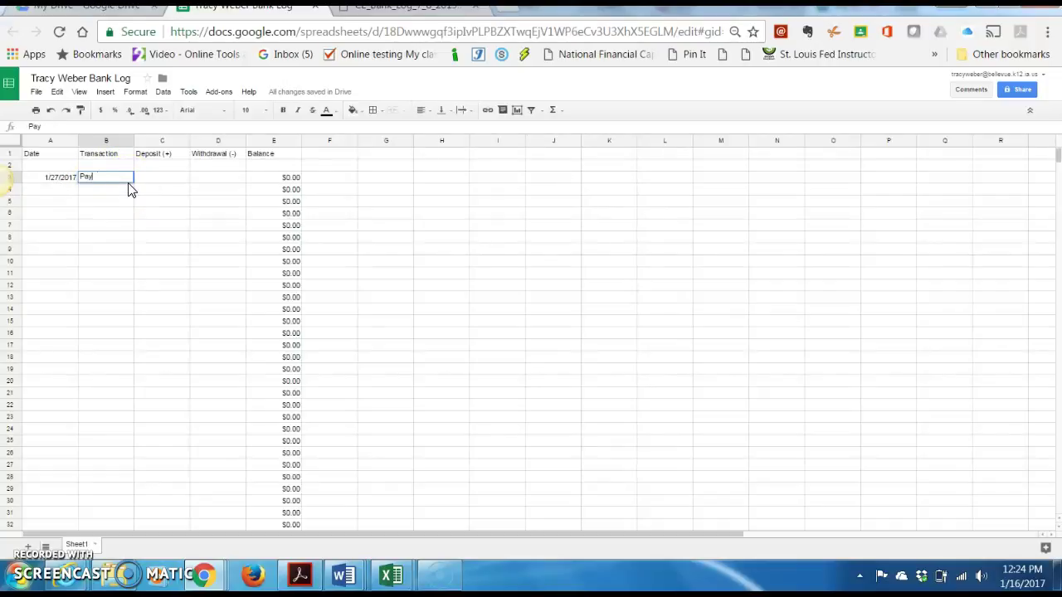
type("Day")
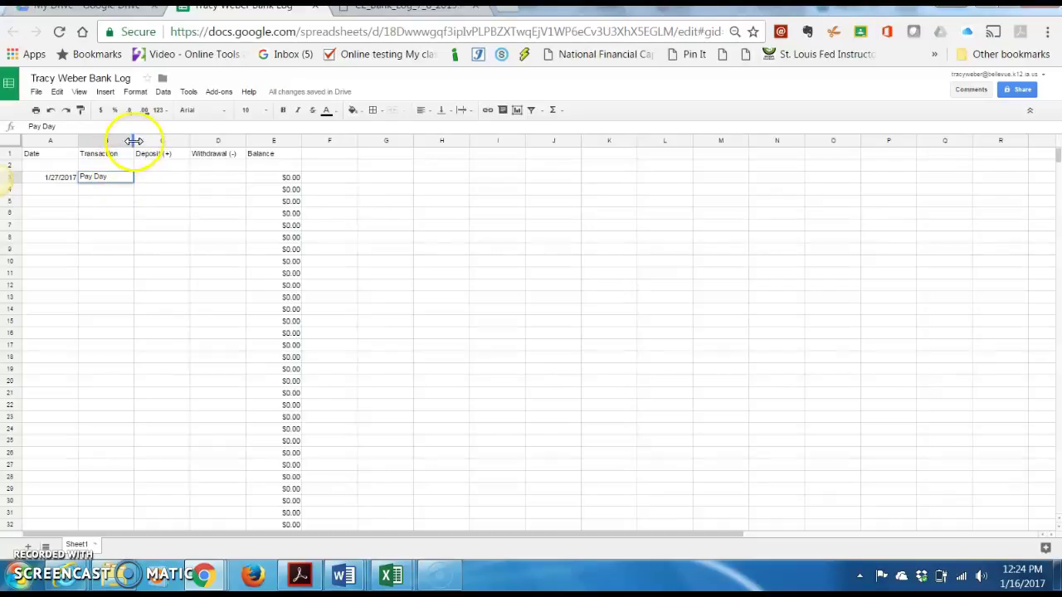
left_click_drag(133, 142, 226, 143)
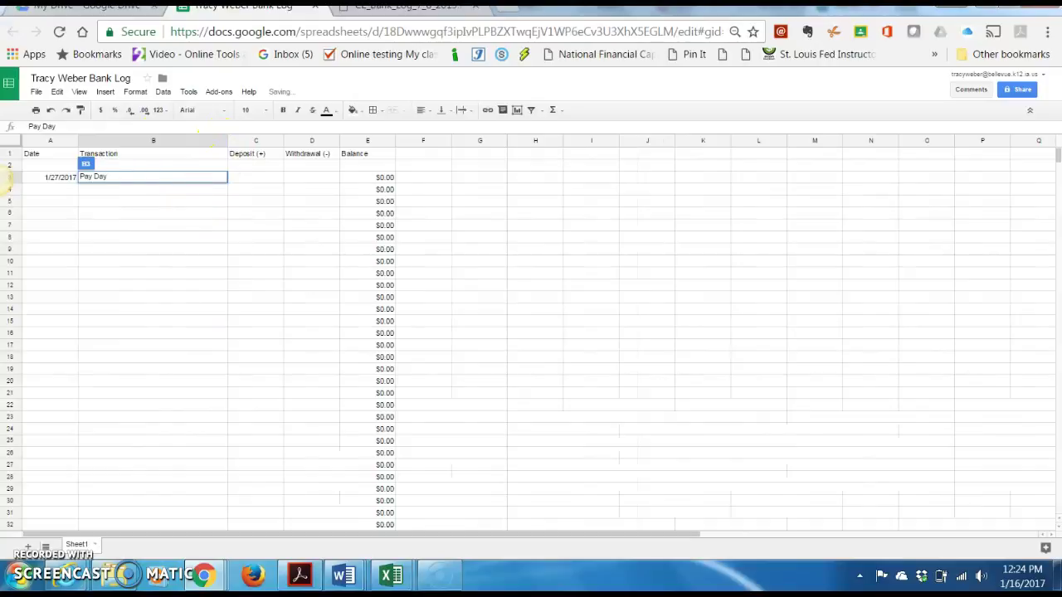
type("--")
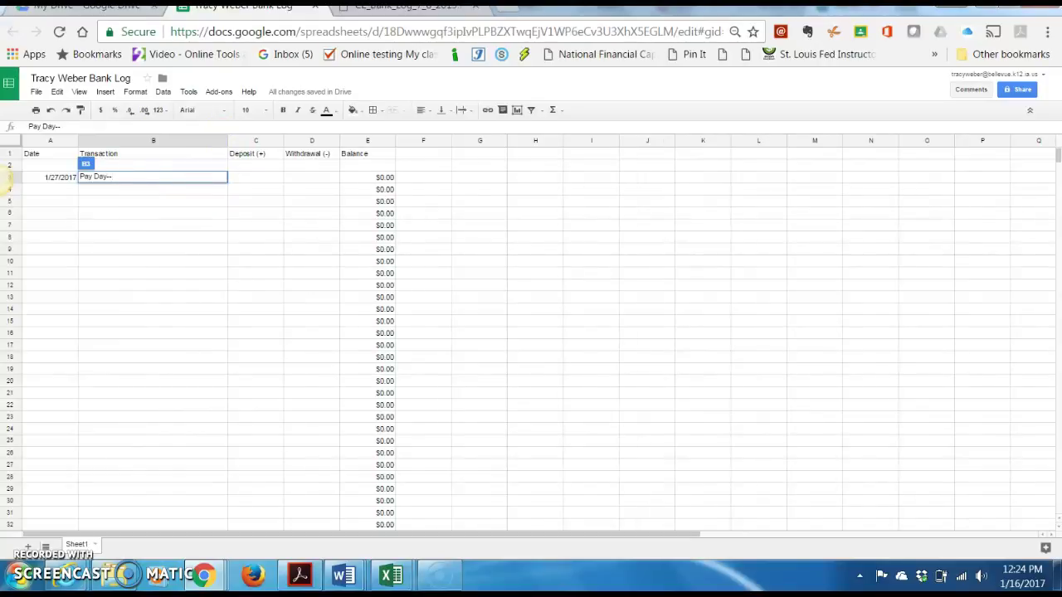
type("Cu")
type("sodian")
key("BackSpace")
key("BackSpace")
key("BackSpace")
key("BackSpace")
key("BackSpace")
key("BackSpace")
type("stodia")
key("Tab")
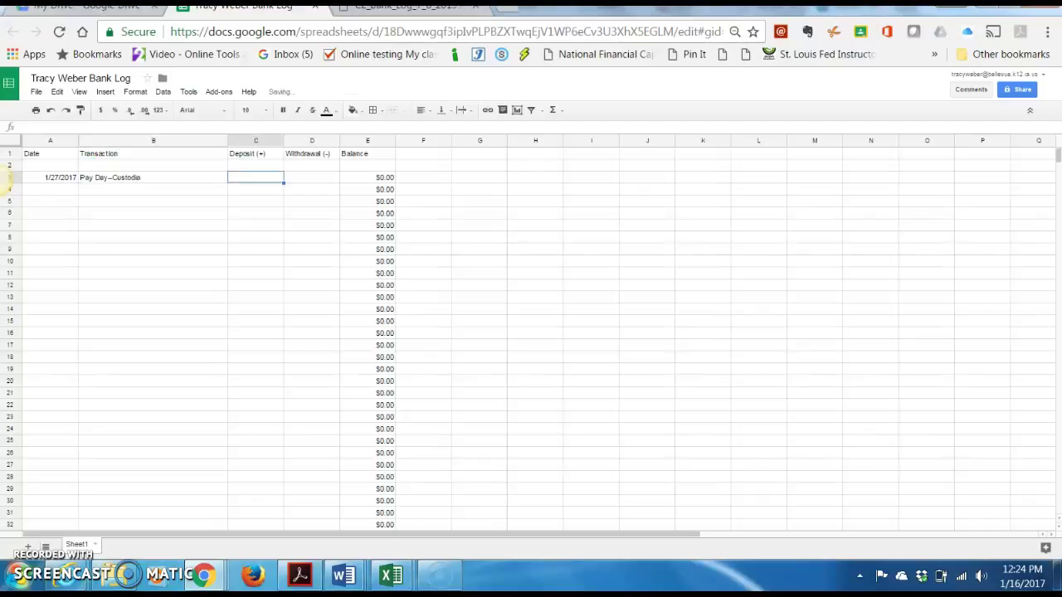
Correct the description to 'Custodian' and enter a 250 deposit in C3
left_click(190, 185)
double_click(190, 182)
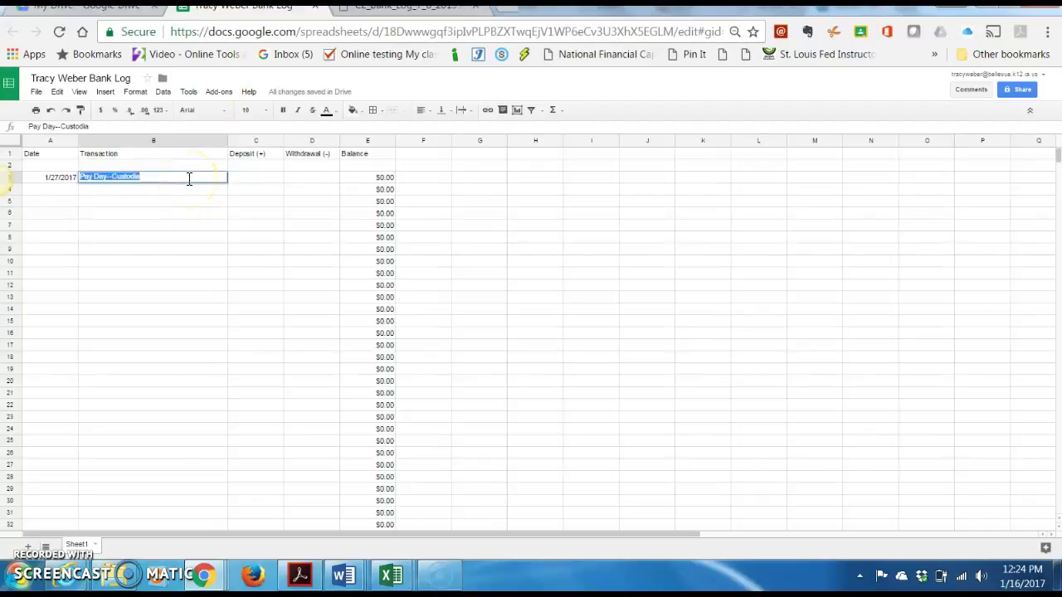
left_click(189, 178)
type("n")
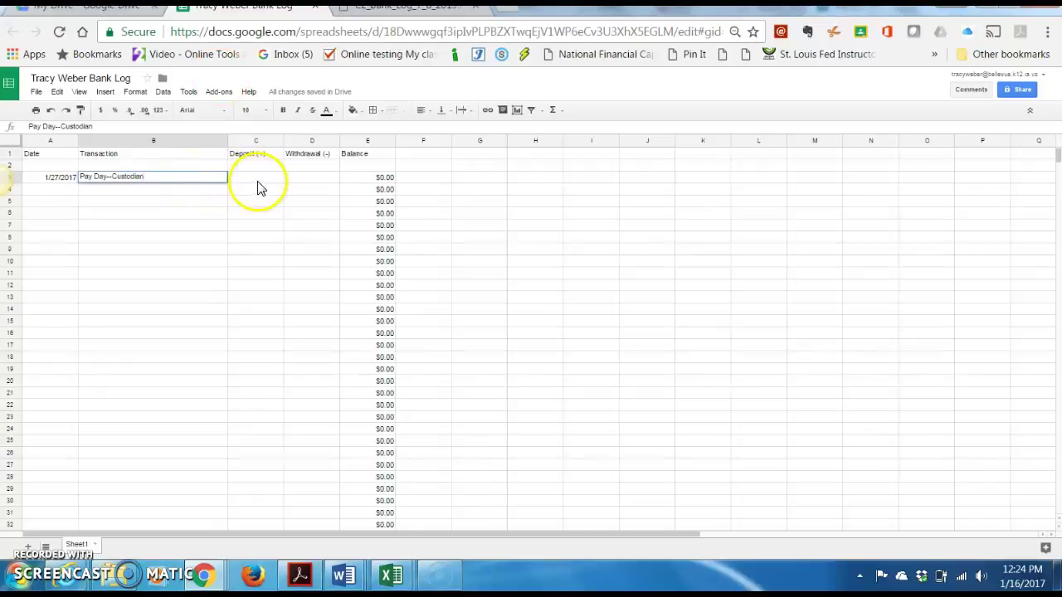
left_click(257, 186)
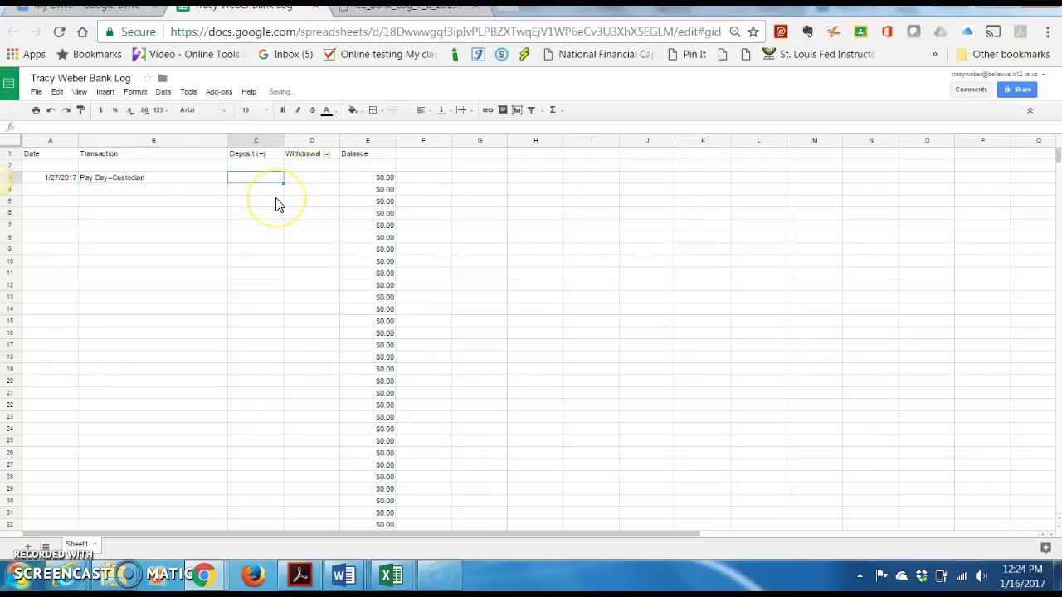
type("250")
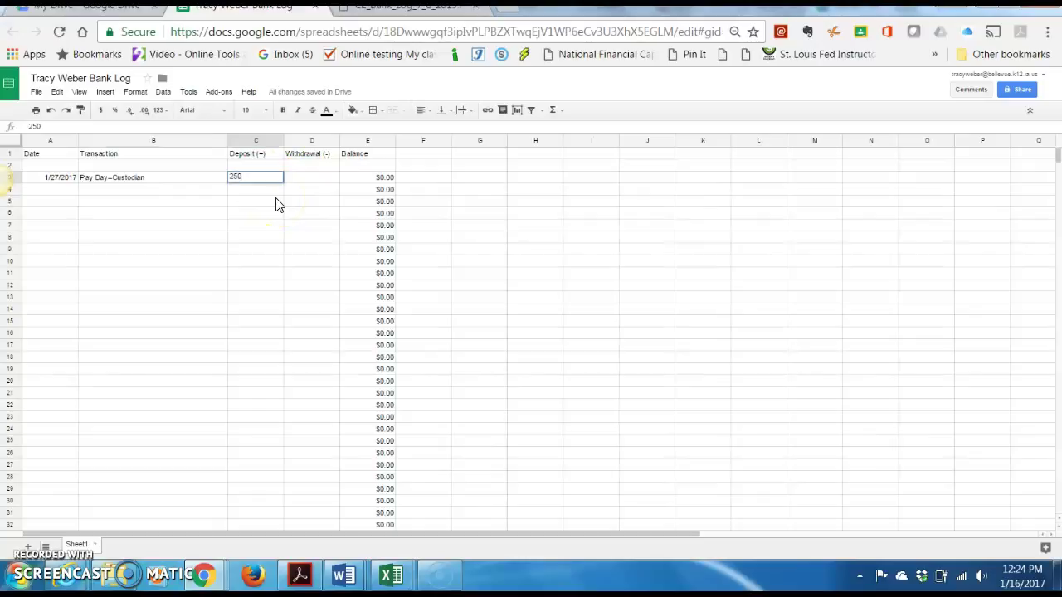
key("Return")
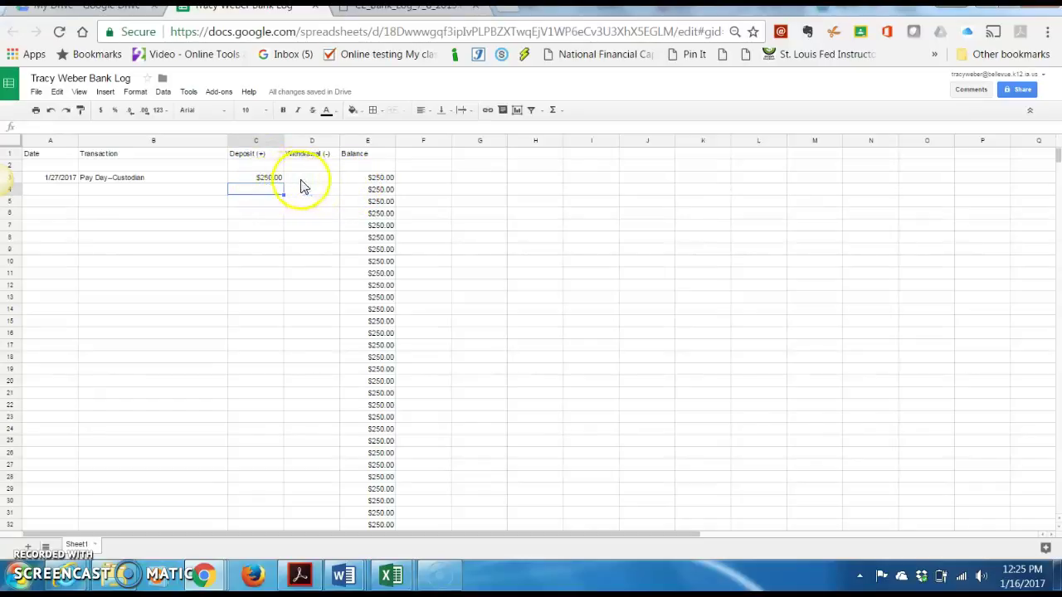
left_click(68, 179)
left_click(117, 185)
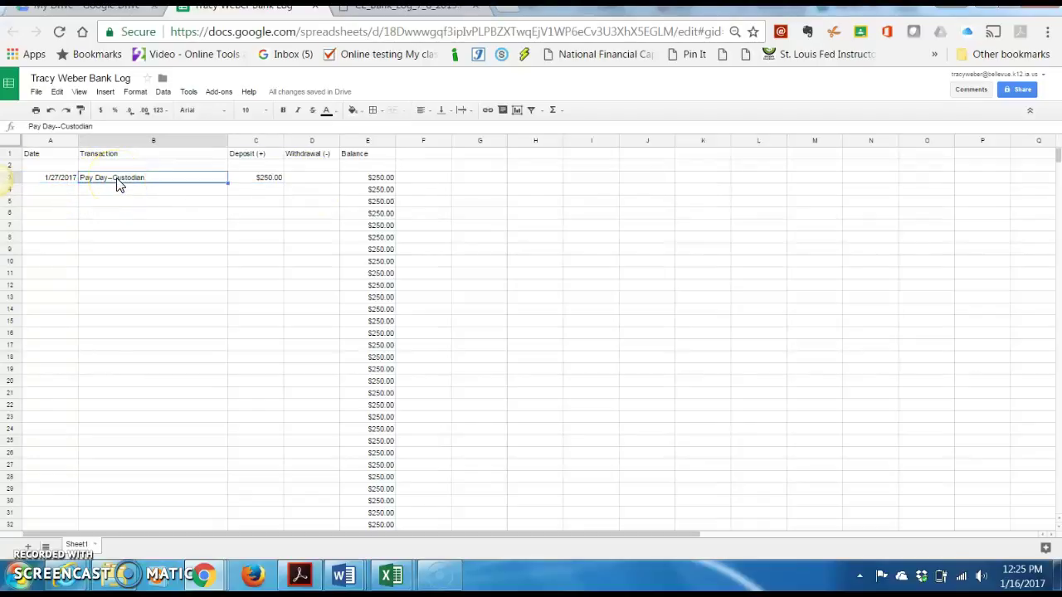
left_click(251, 183)
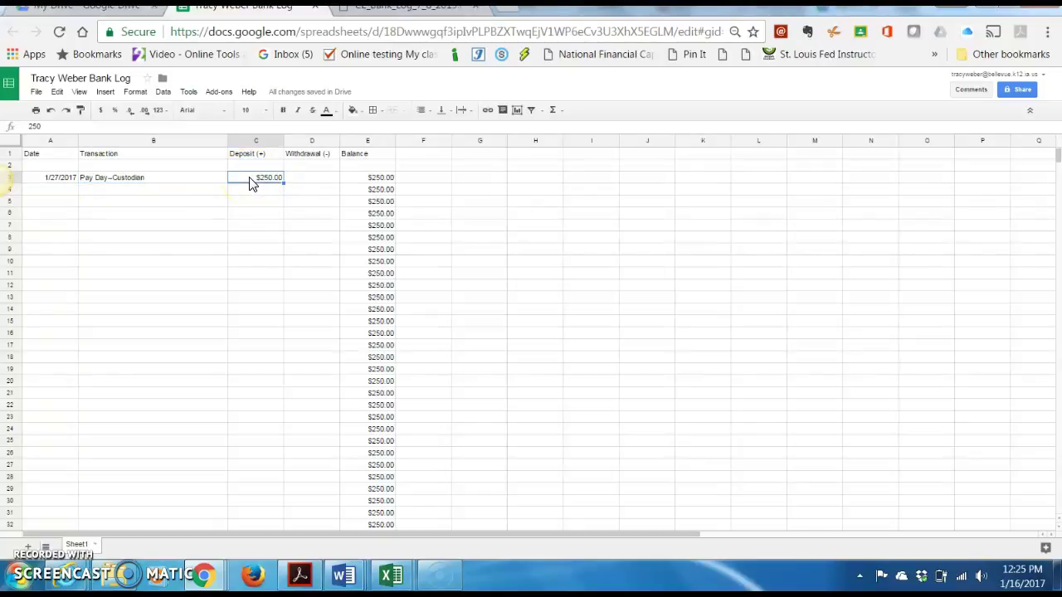
left_click(306, 182)
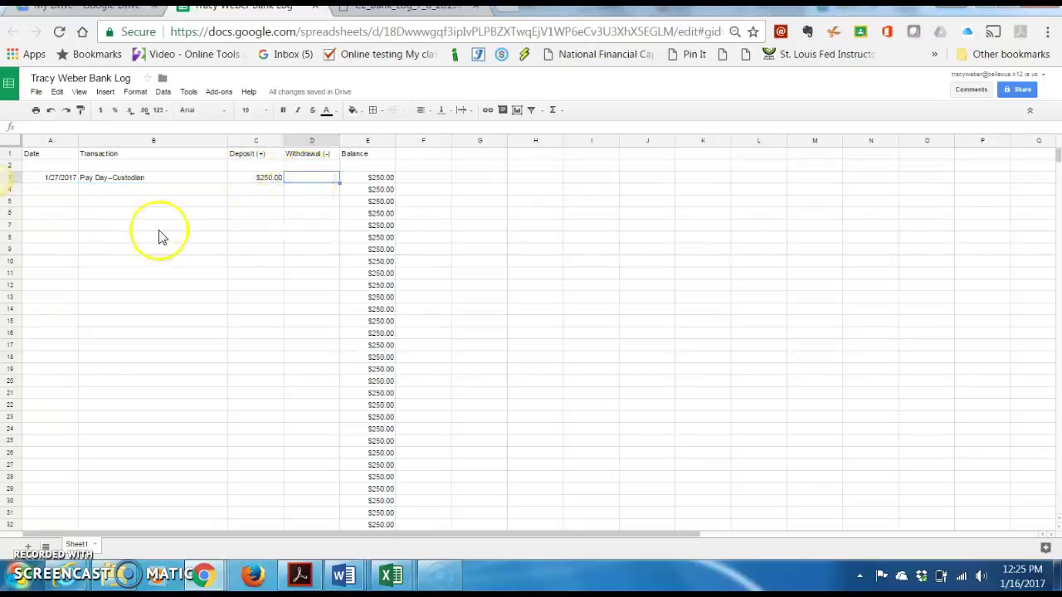
Enter date 1/28/2017 and transaction 'Electric Bill' in row 4
left_click(49, 192)
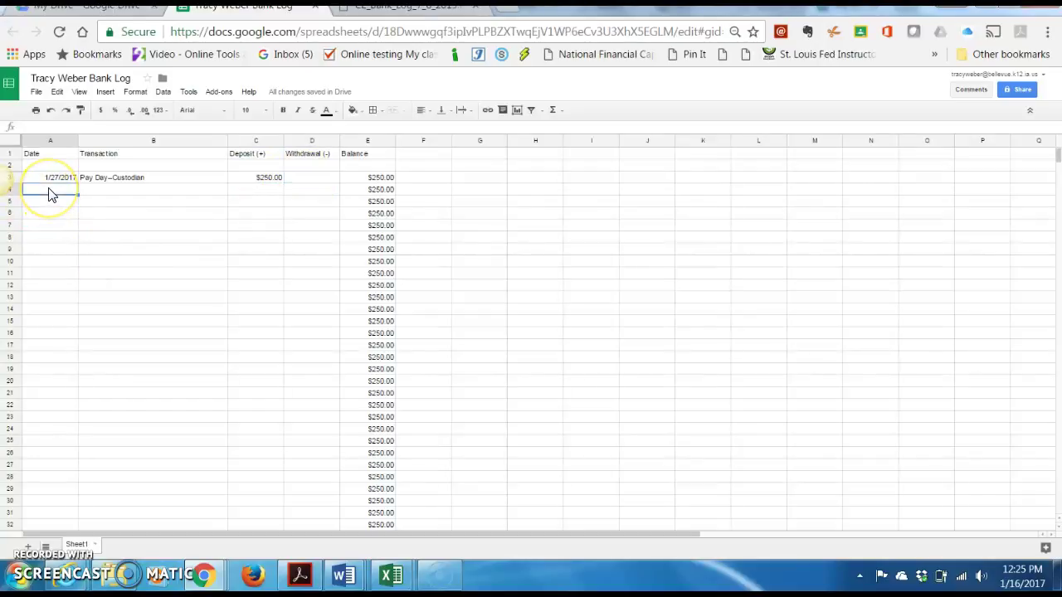
type("1/28/2017")
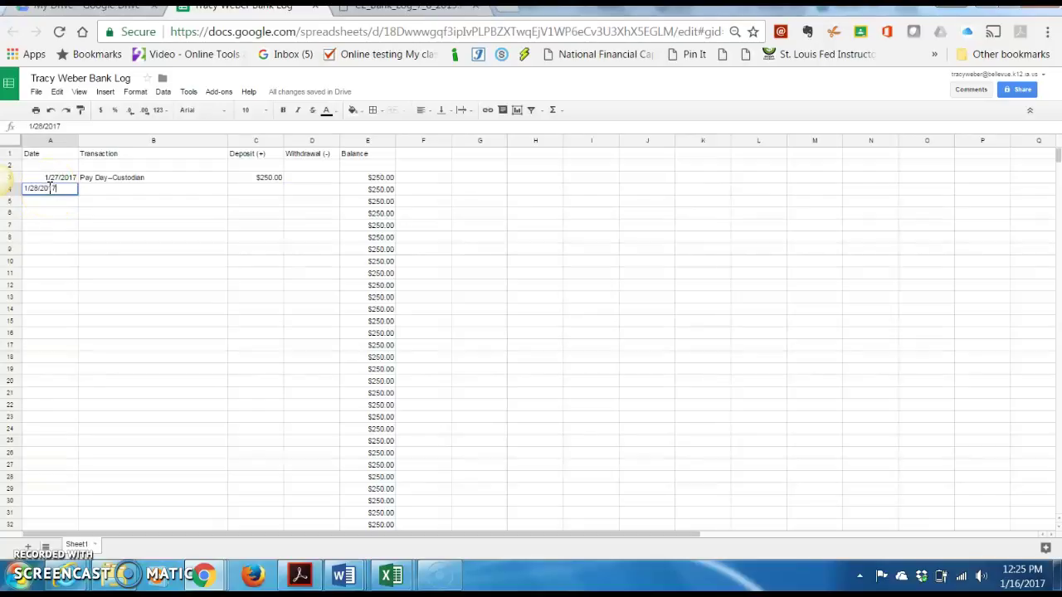
key("Tab")
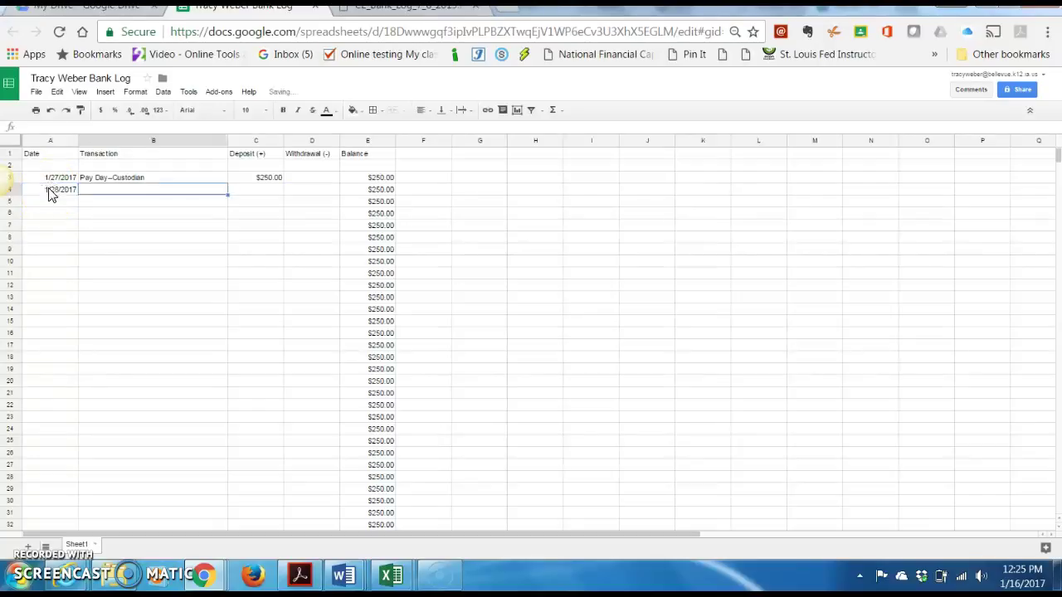
type("Electric ")
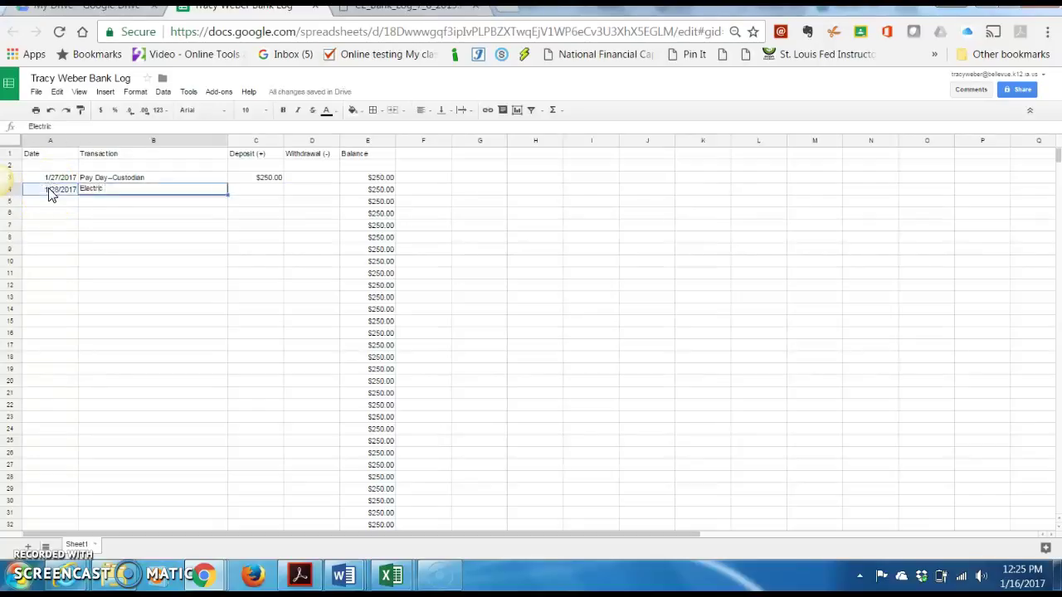
type("Bill")
left_click(47, 192)
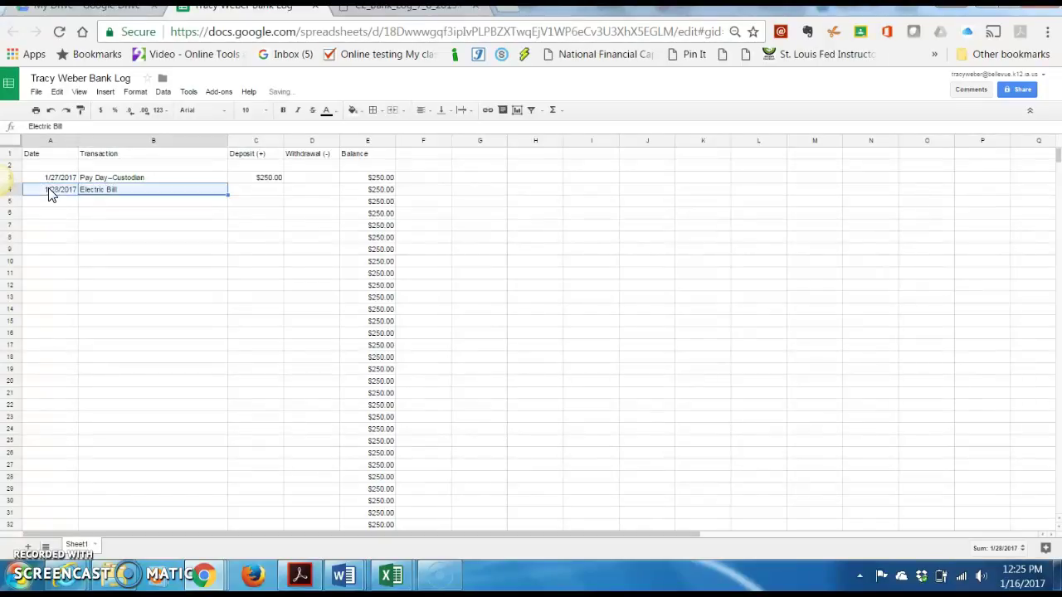
left_click_drag(48, 193, 100, 190)
Enter a 100 withdrawal in D4, dropping balances to $150.00
left_click(256, 181)
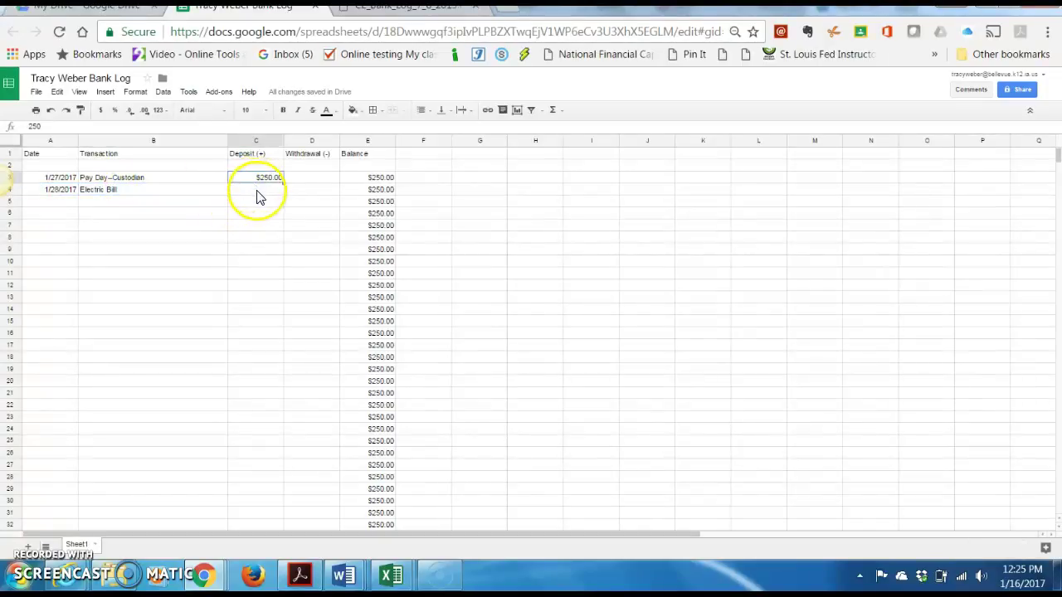
left_click(257, 193)
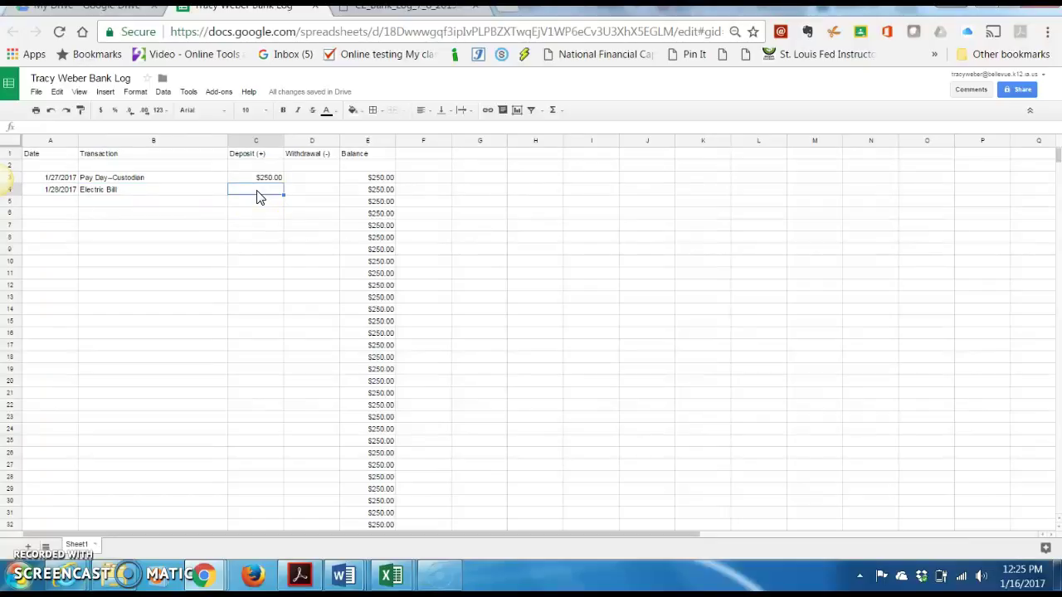
left_click(309, 197)
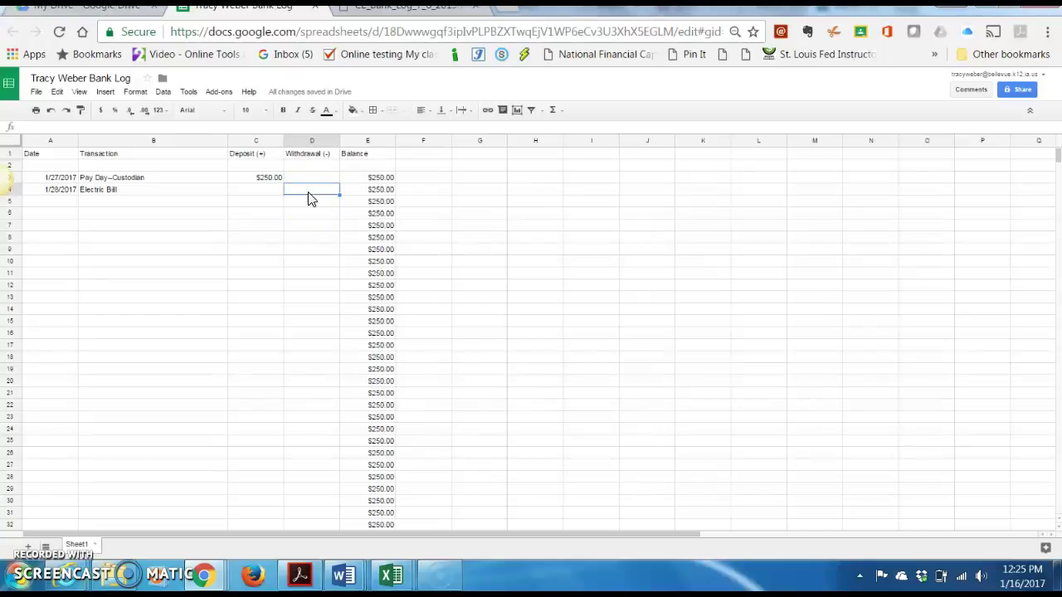
type("100")
key("Return")
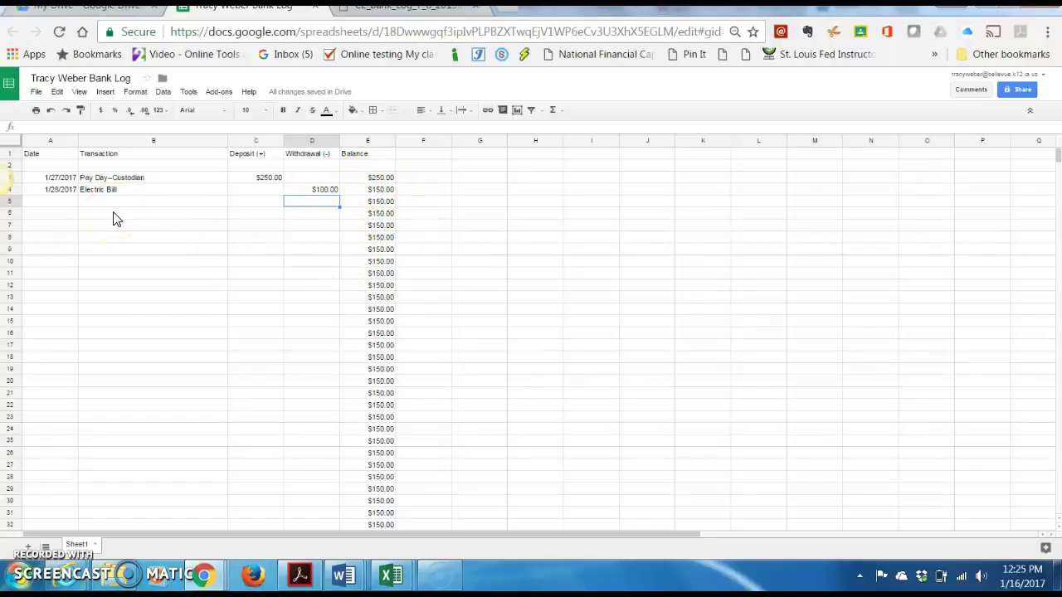
Delete the Pay Day and Electric Bill entries in A3:D4
left_click(58, 178)
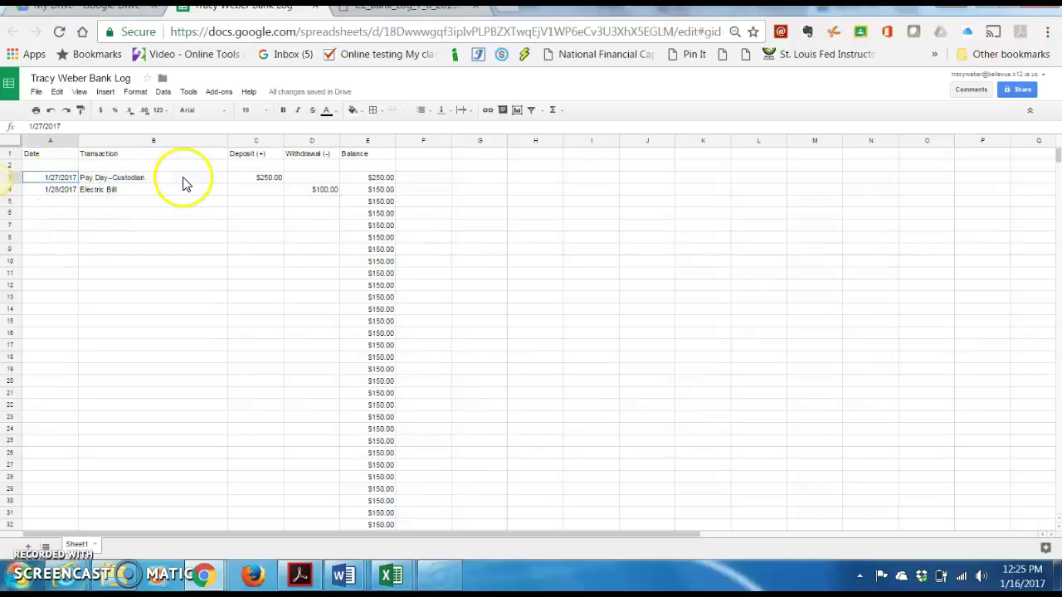
left_click(403, 178, "shift")
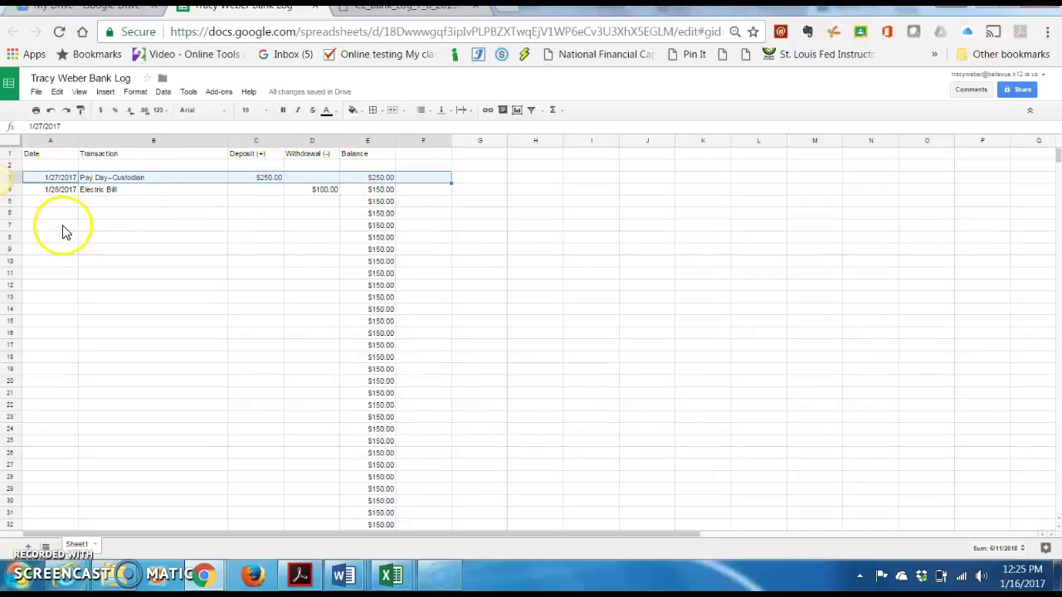
left_click_drag(49, 191, 364, 194)
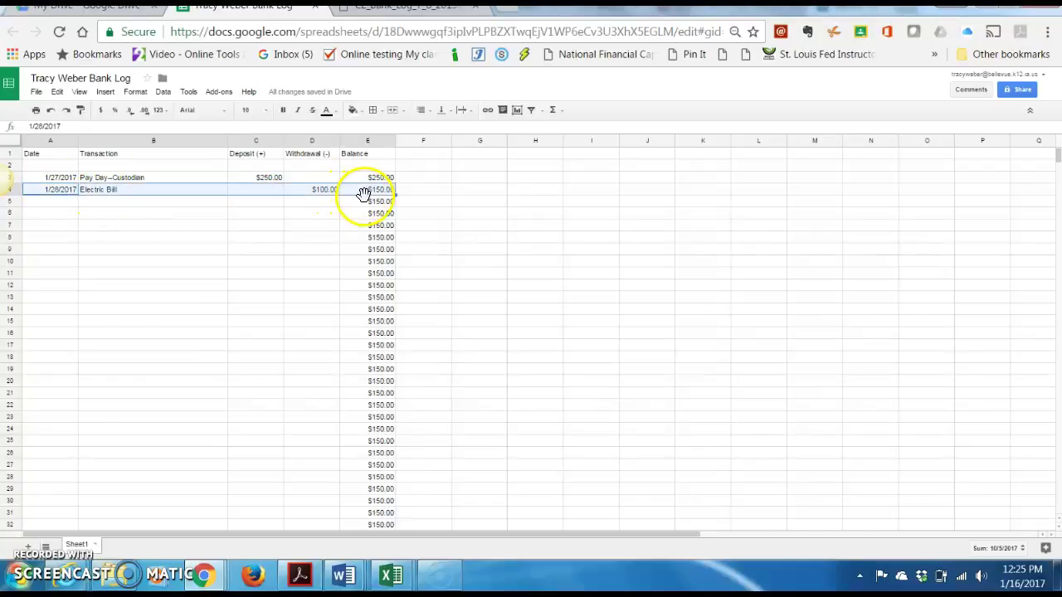
left_click(264, 249)
left_click(53, 179)
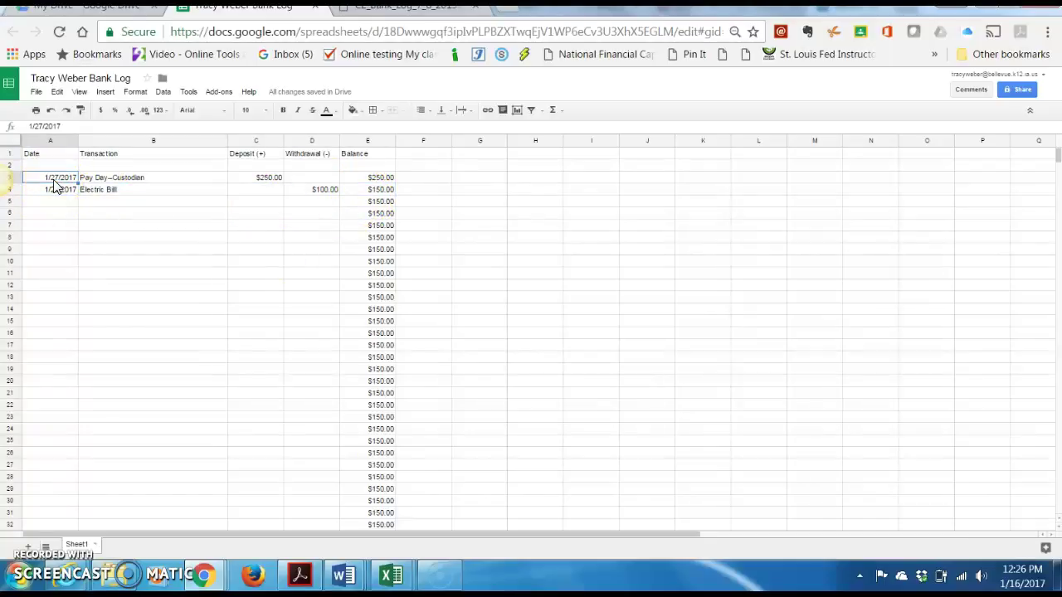
left_click_drag(53, 186, 315, 196)
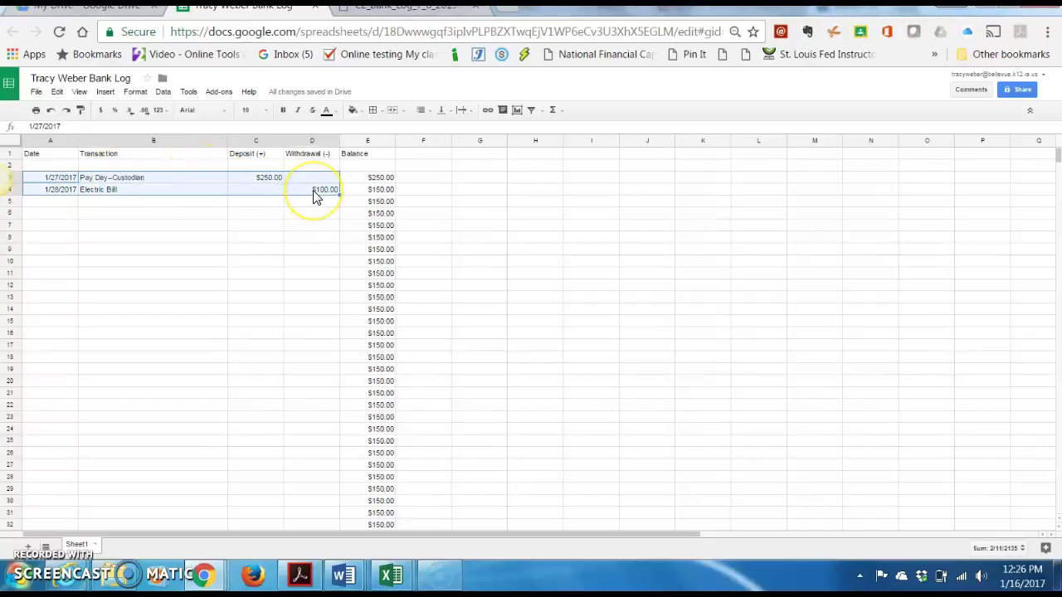
key("Delete")
left_click(256, 214)
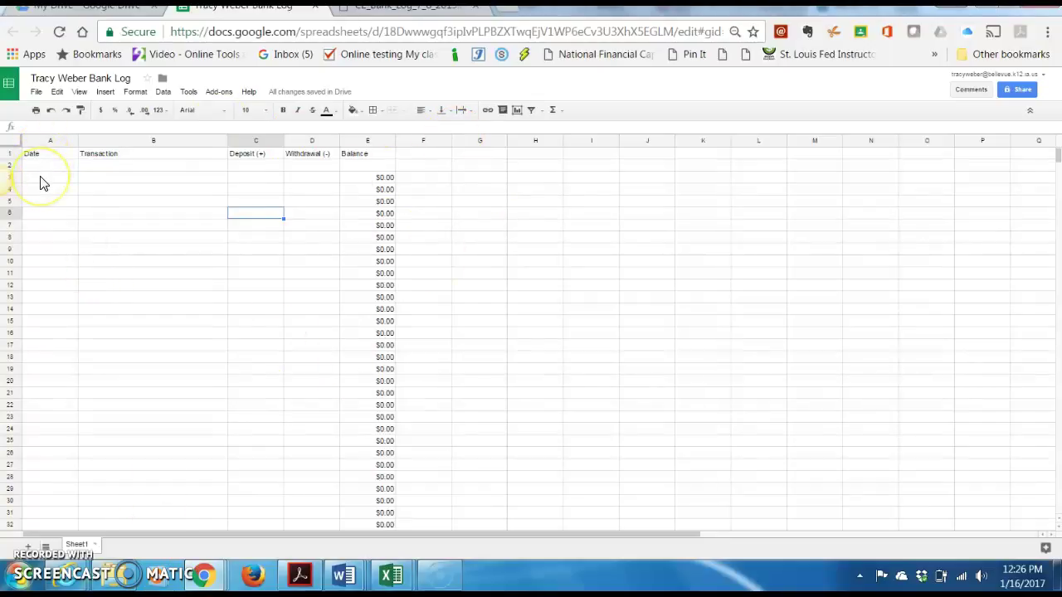
Center column E and give it a cornflower blue fill
left_click(41, 178)
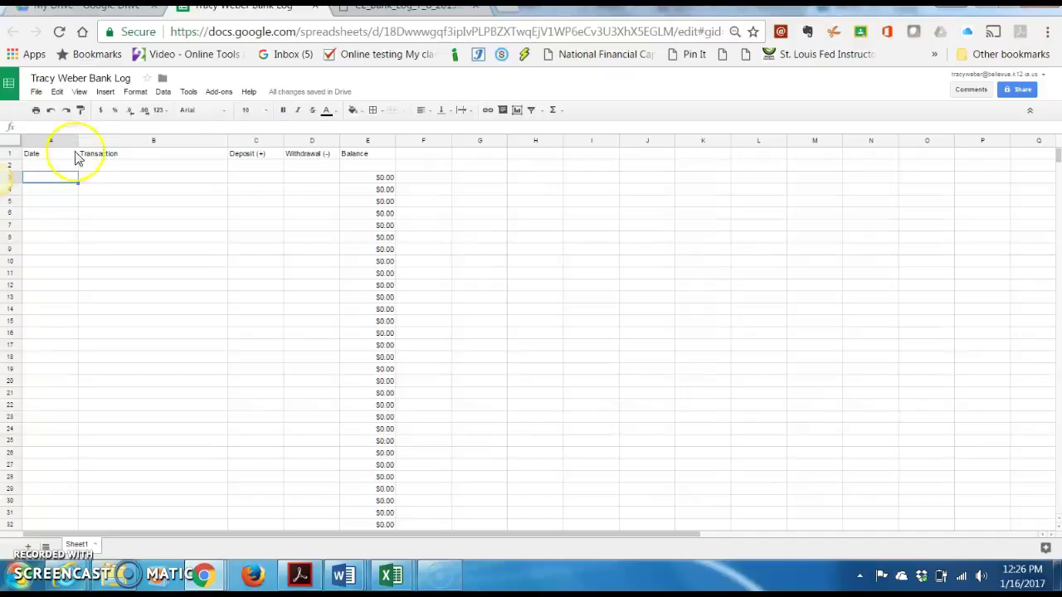
left_click(367, 141)
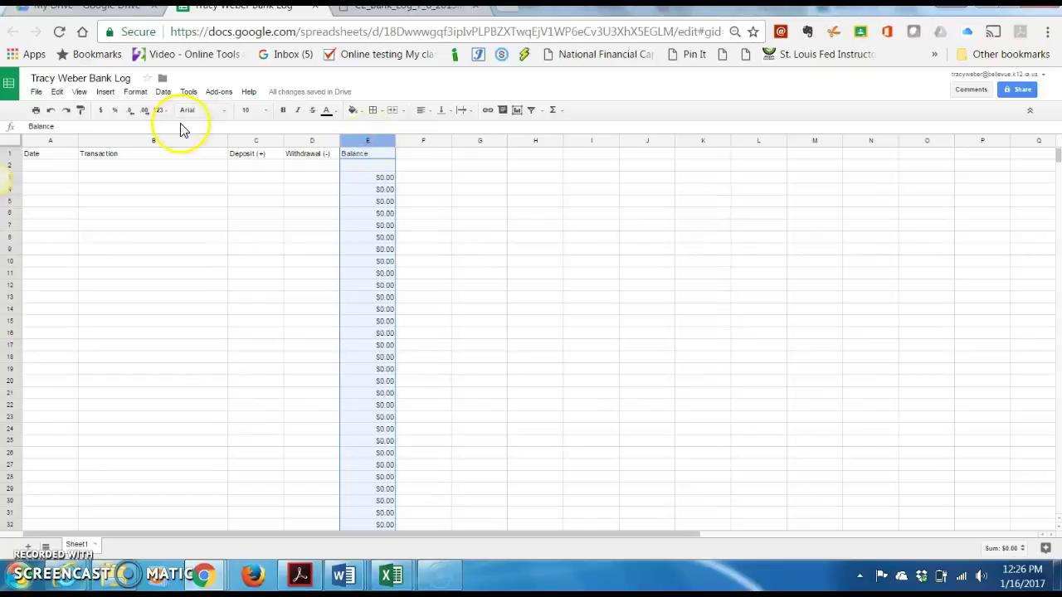
left_click(429, 112)
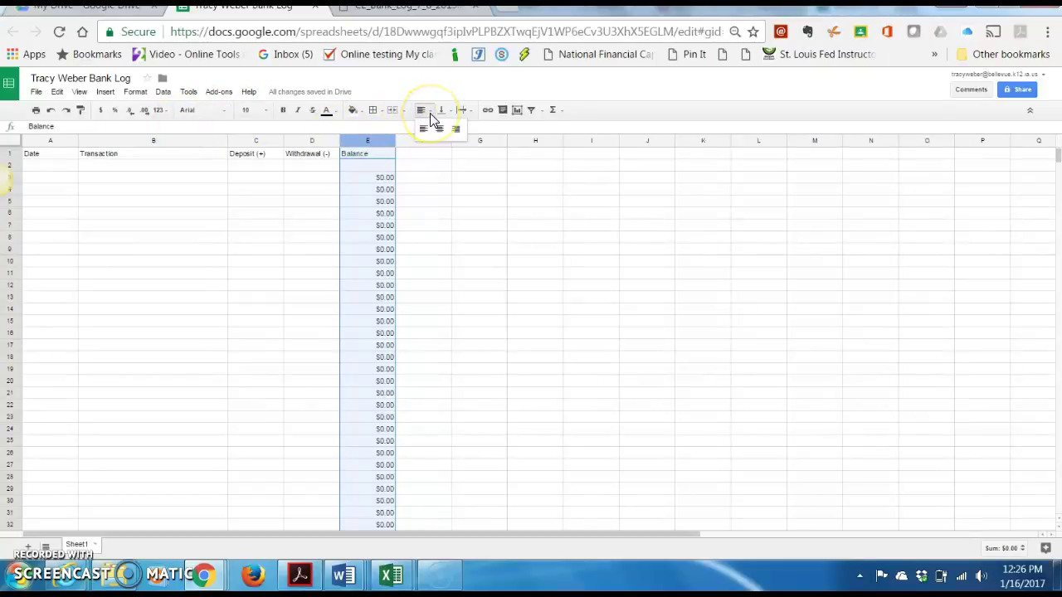
left_click(439, 129)
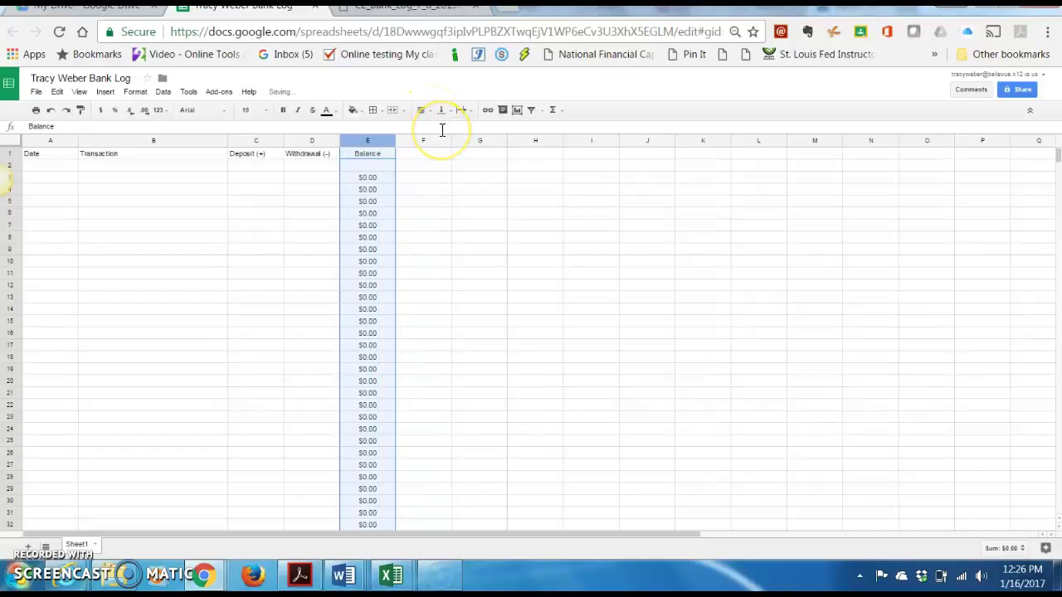
left_click(360, 112)
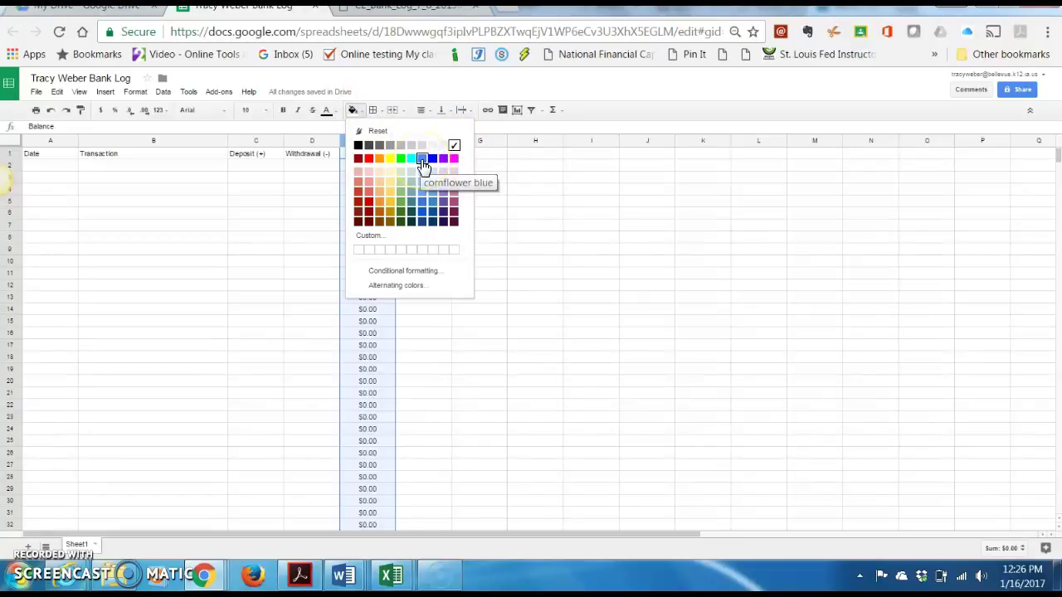
left_click(422, 159)
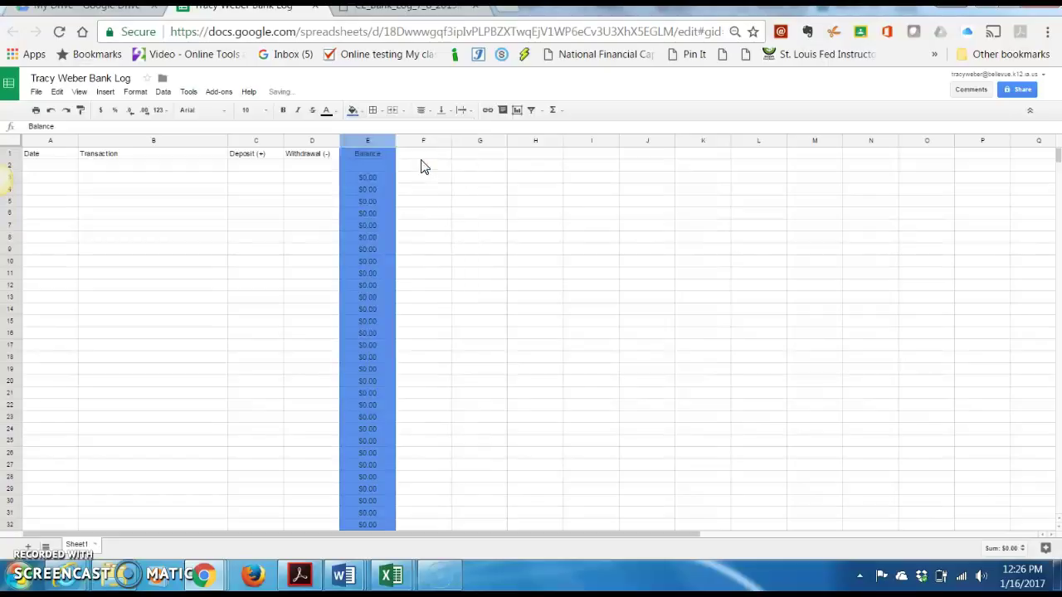
left_click(251, 277)
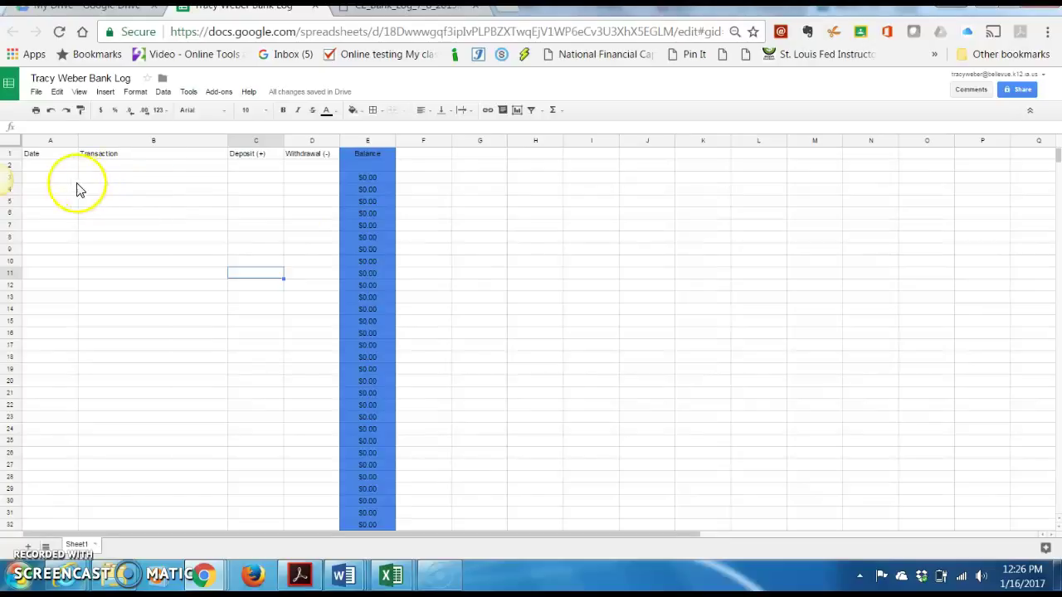
Center the A1:D2 header cells and fill them red
left_click(47, 157)
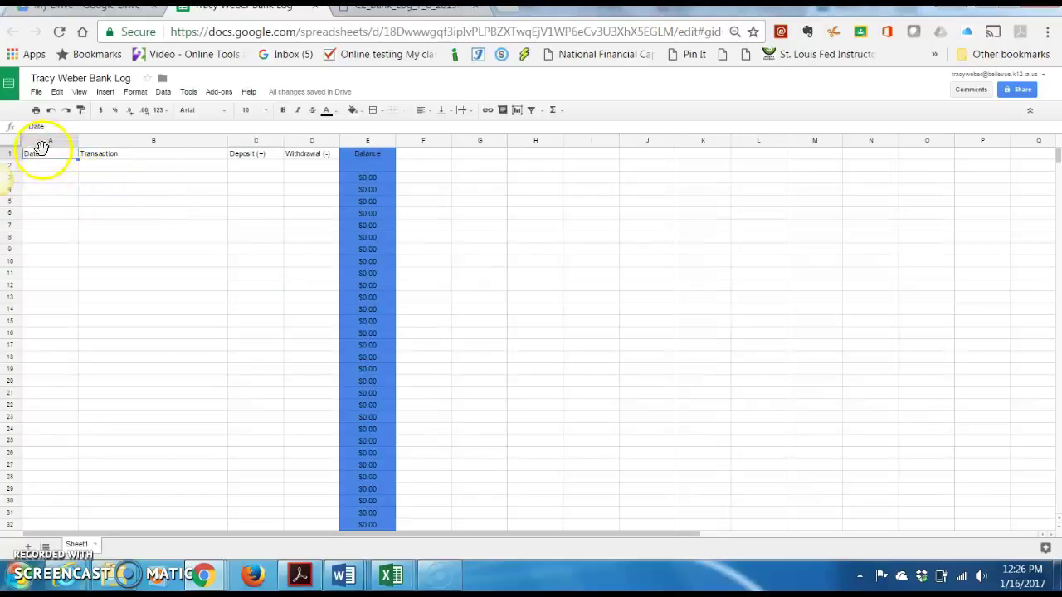
left_click_drag(41, 149, 303, 177)
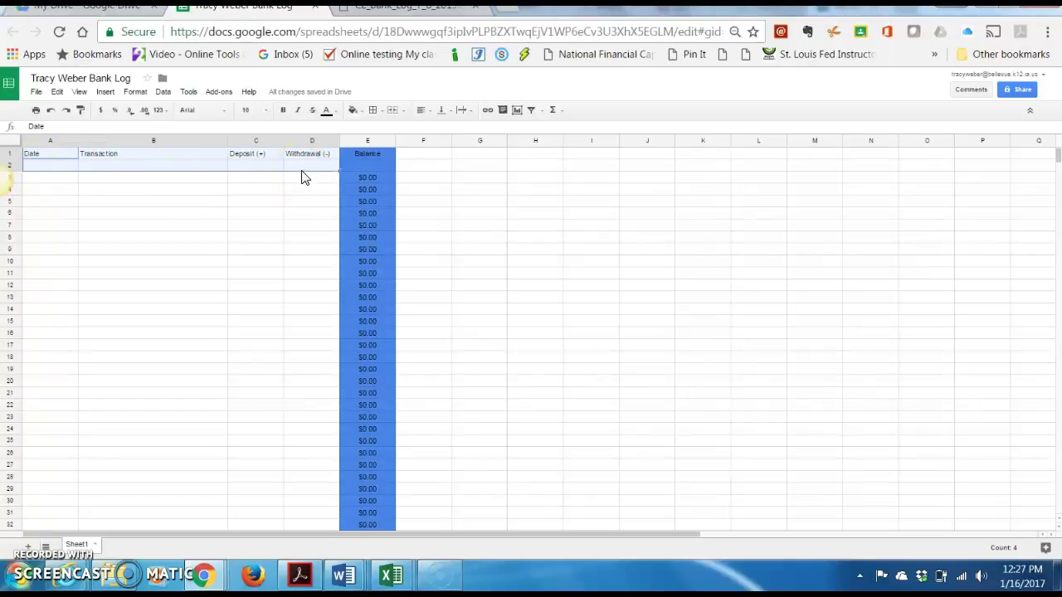
left_click(427, 116)
left_click(431, 114)
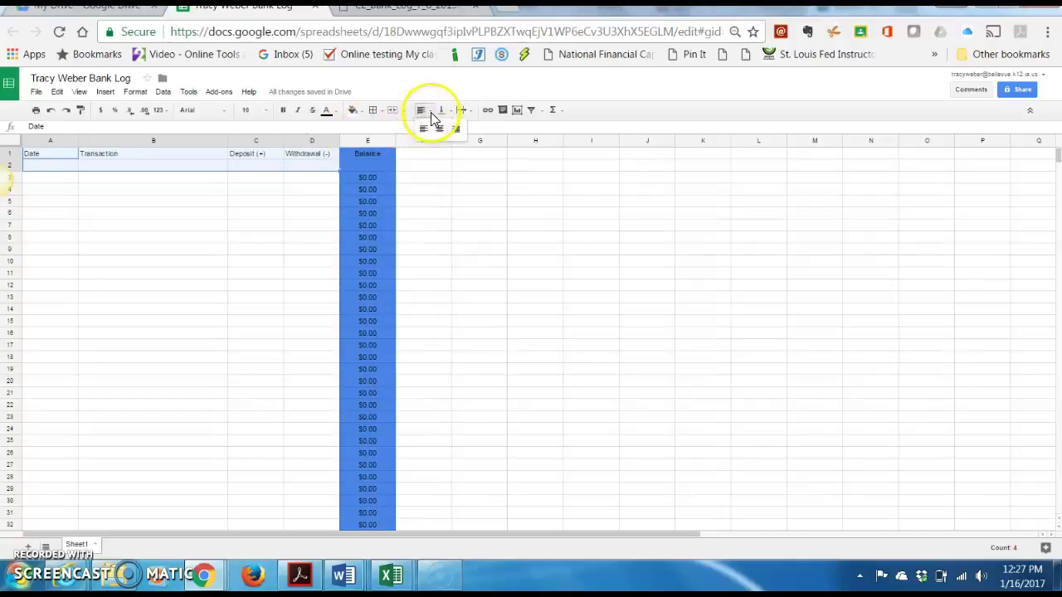
left_click(440, 129)
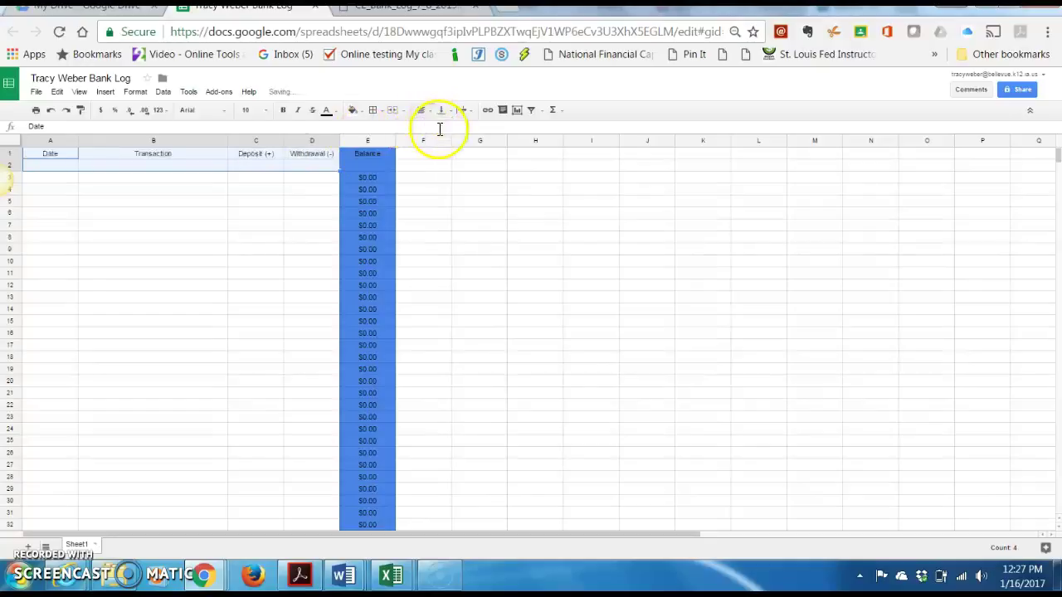
left_click(358, 112)
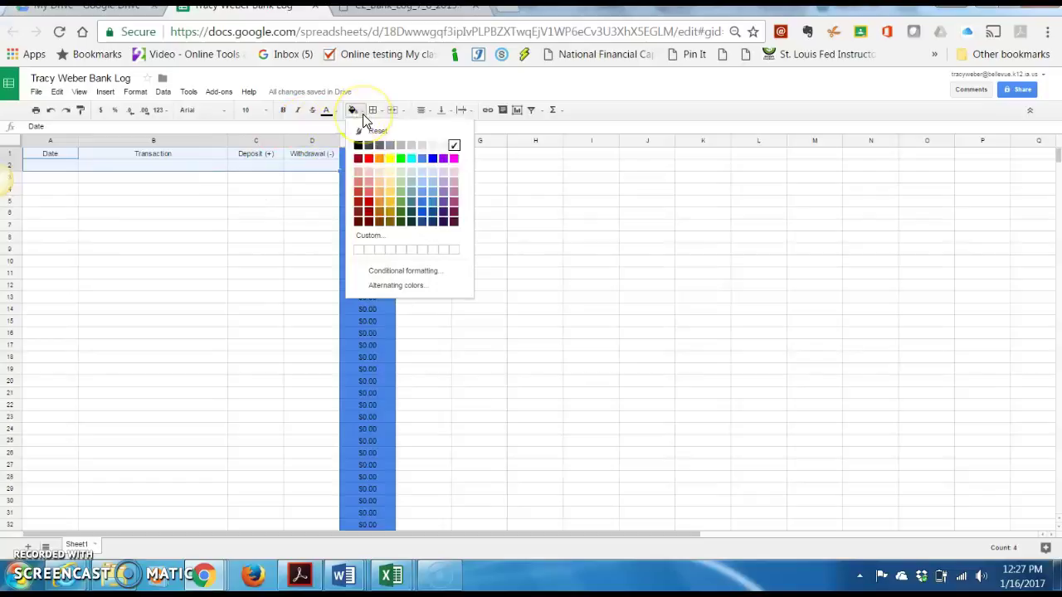
left_click(368, 161)
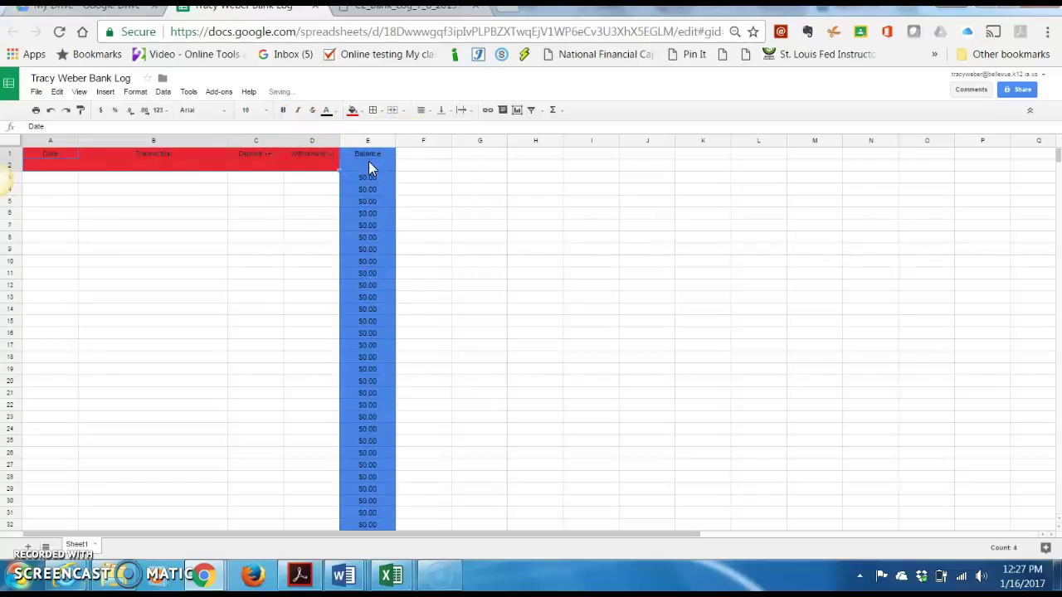
left_click(249, 238)
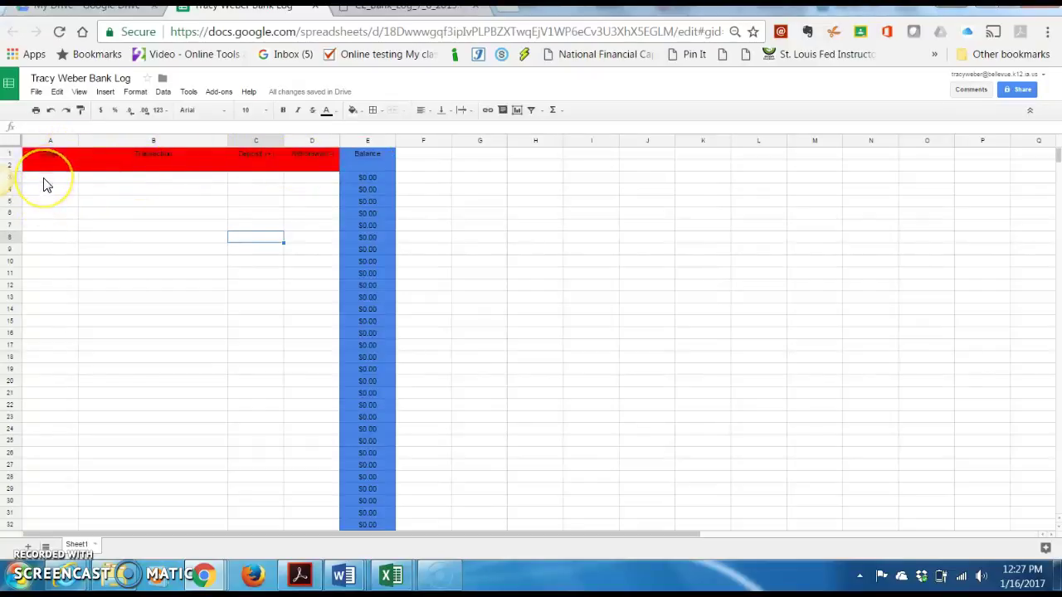
key("Up")
key("Up")
key("Up")
key("Up")
key("Up")
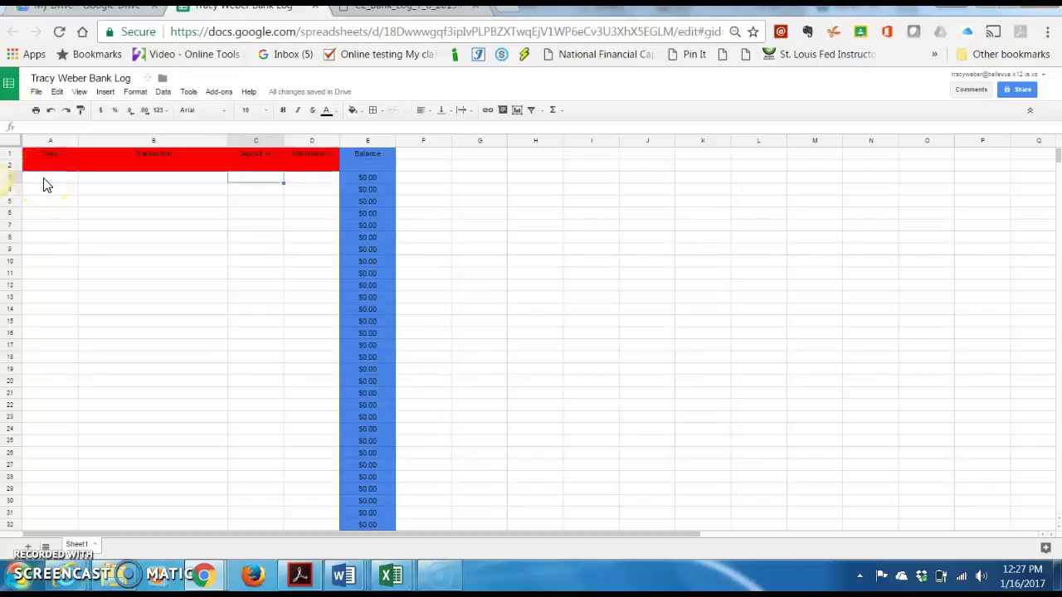
key("Left")
key("Down")
key("Down")
key("Down")
key("Down")
key("Down")
key("Left")
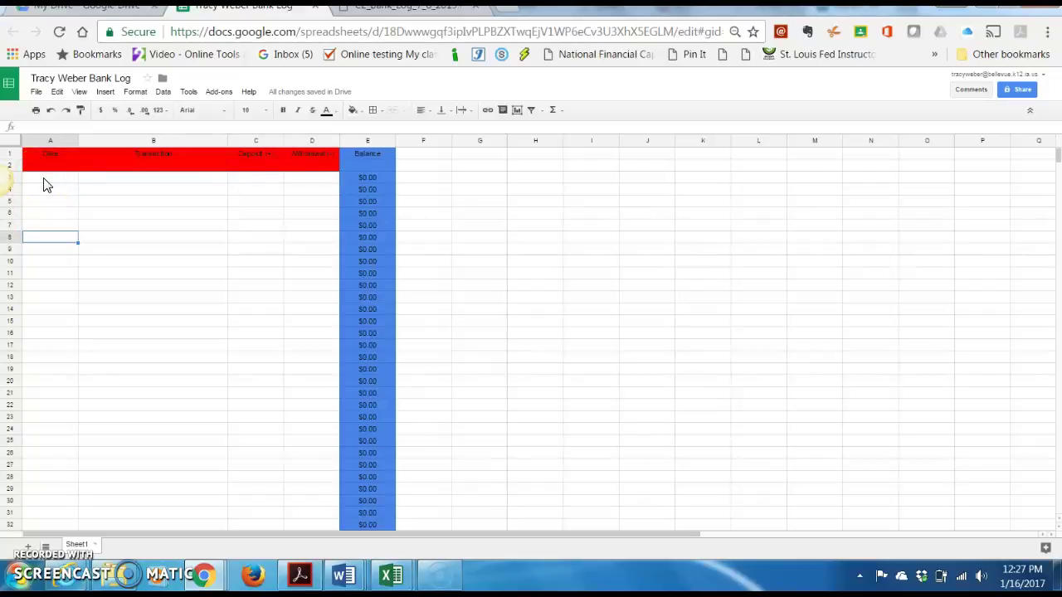
key("Up")
key("Up")
key("Up")
key("Up")
key("Up")
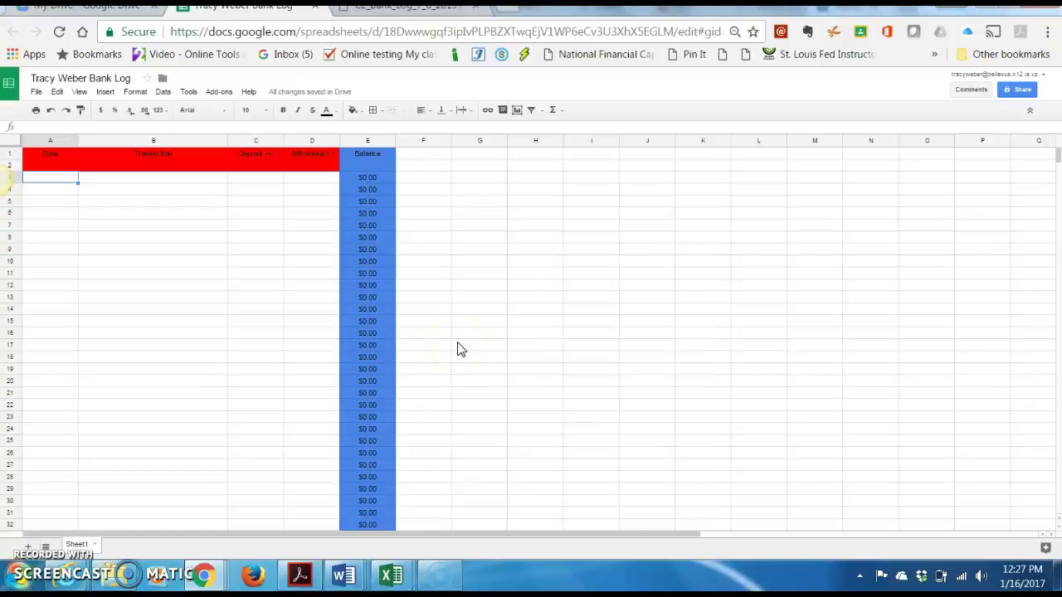
left_click(73, 204)
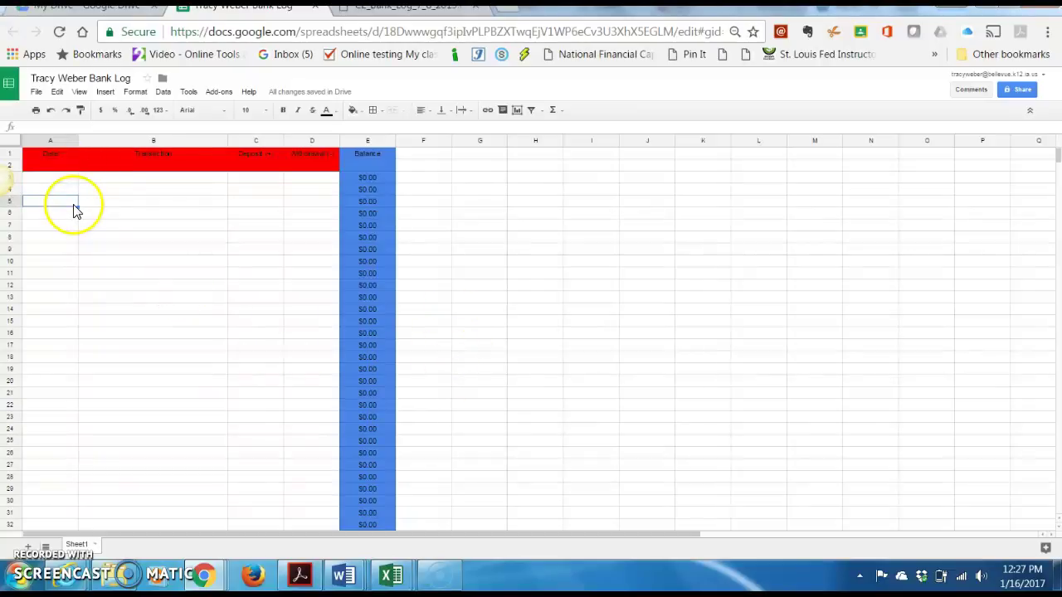
left_click(60, 184)
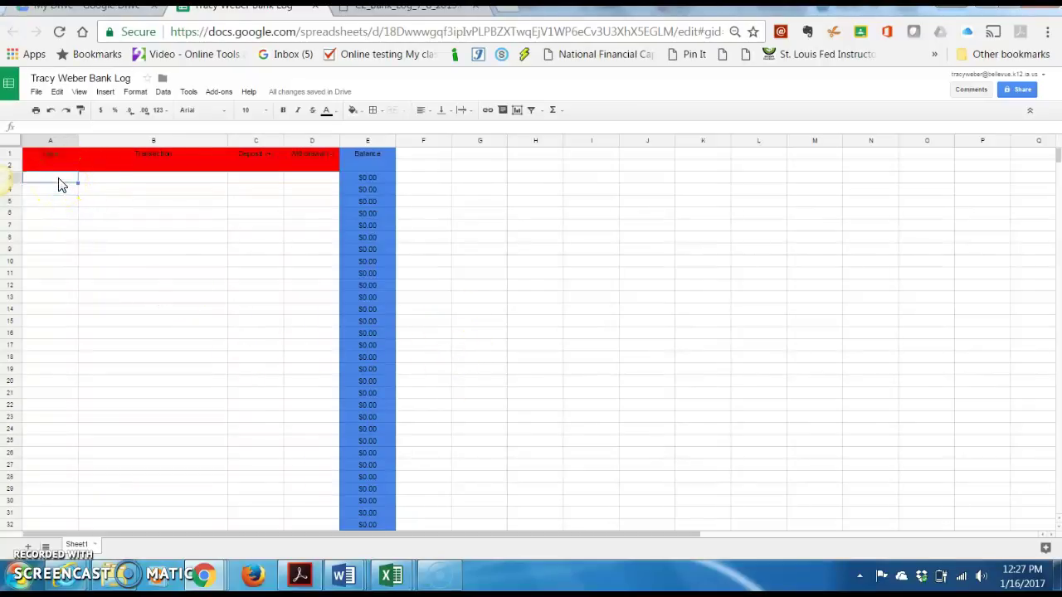